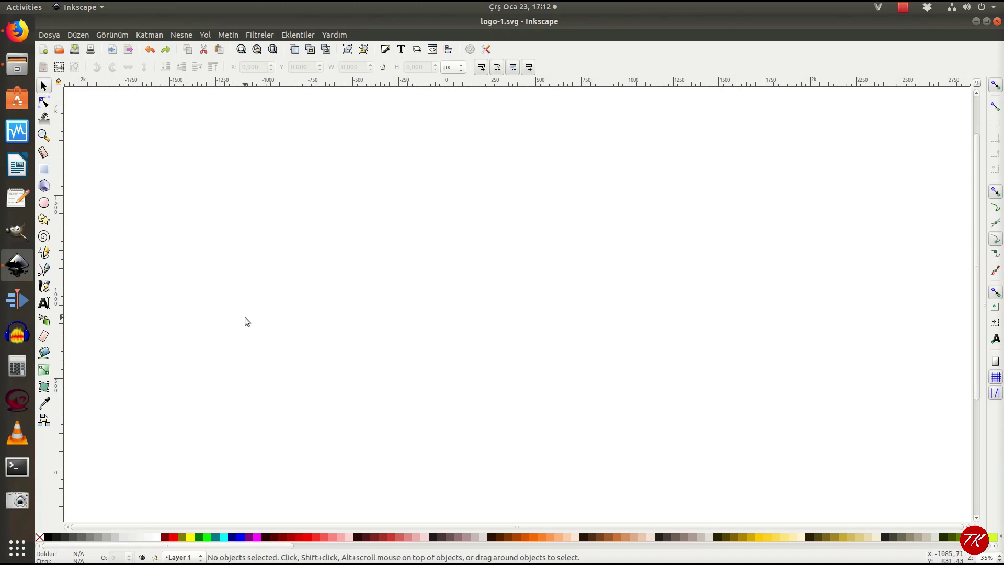
# Draw a large six-cornered gold polygon on the canvas.
pyautogui.click(44, 220)
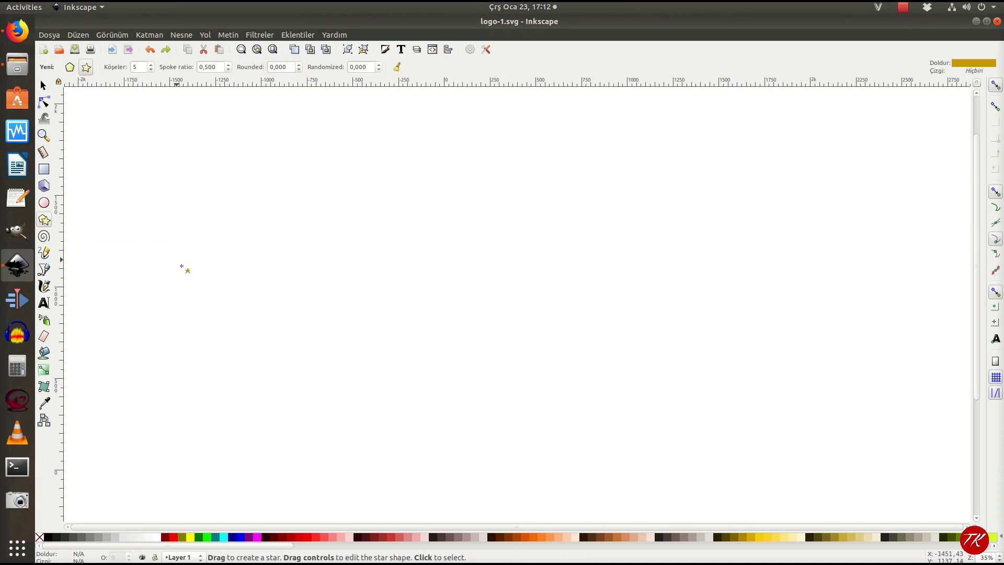
pyautogui.click(70, 67)
pyautogui.click(150, 65)
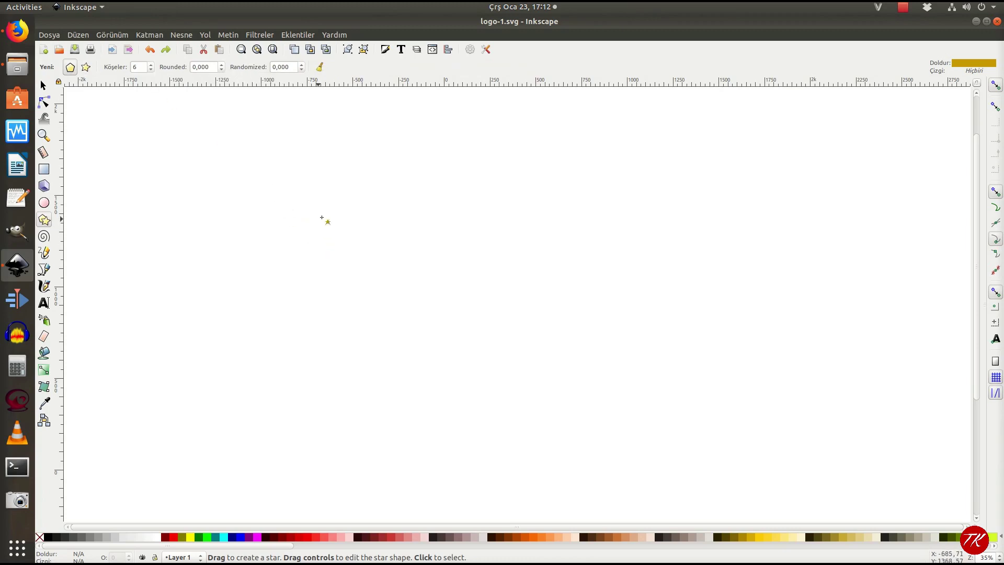
pyautogui.moveTo(331, 205); pyautogui.dragTo(380, 264)
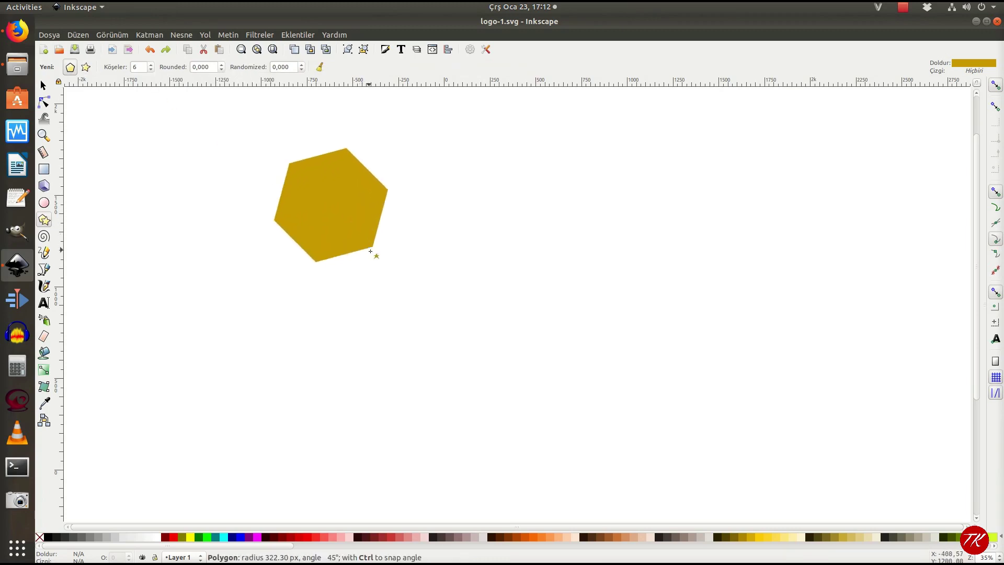
pyautogui.moveTo(379, 264)
pyautogui.mouseDown()
pyautogui.moveTo(411, 288)
pyautogui.moveTo(400, 324)
pyautogui.mouseUp()
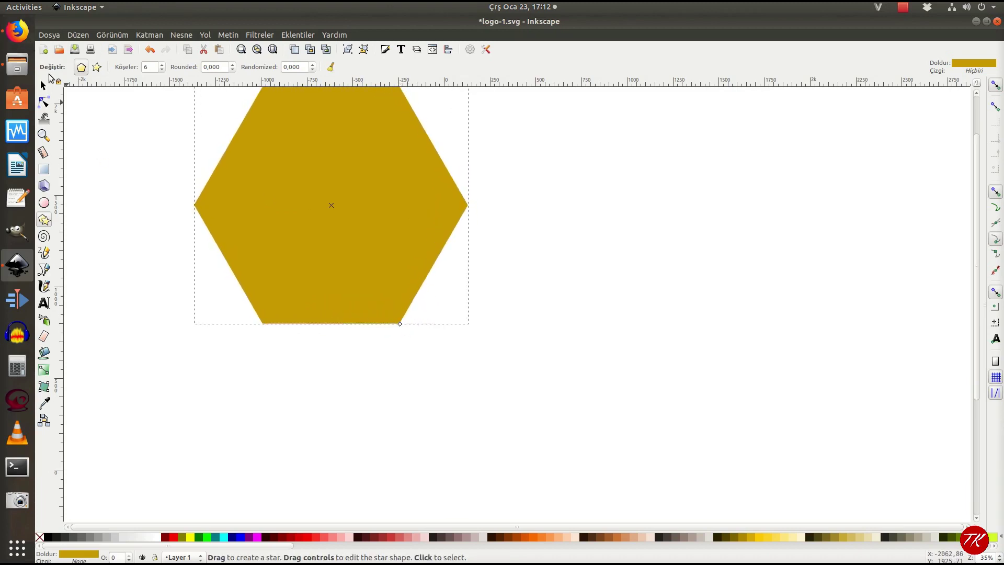
# Move the hexagon toward the middle of the canvas.
pyautogui.click(44, 86)
pyautogui.moveTo(332, 210); pyautogui.dragTo(397, 305)
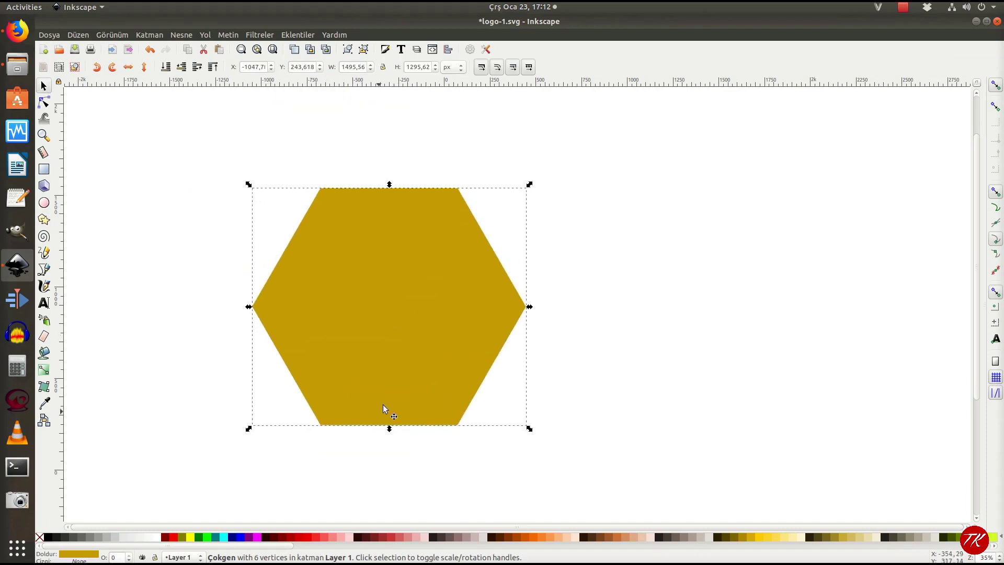
pyautogui.moveTo(441, 356); pyautogui.dragTo(401, 324)
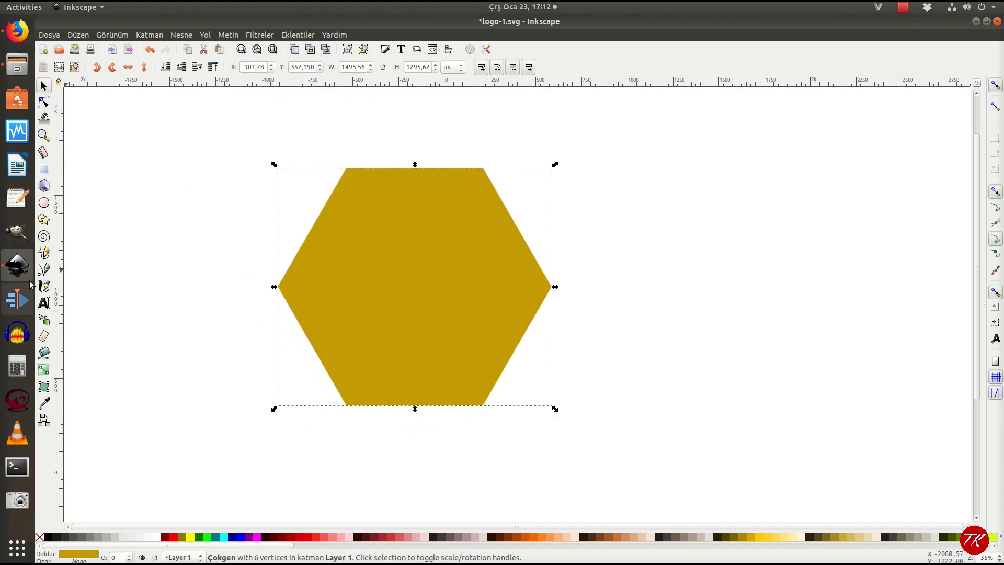
pyautogui.click(45, 219)
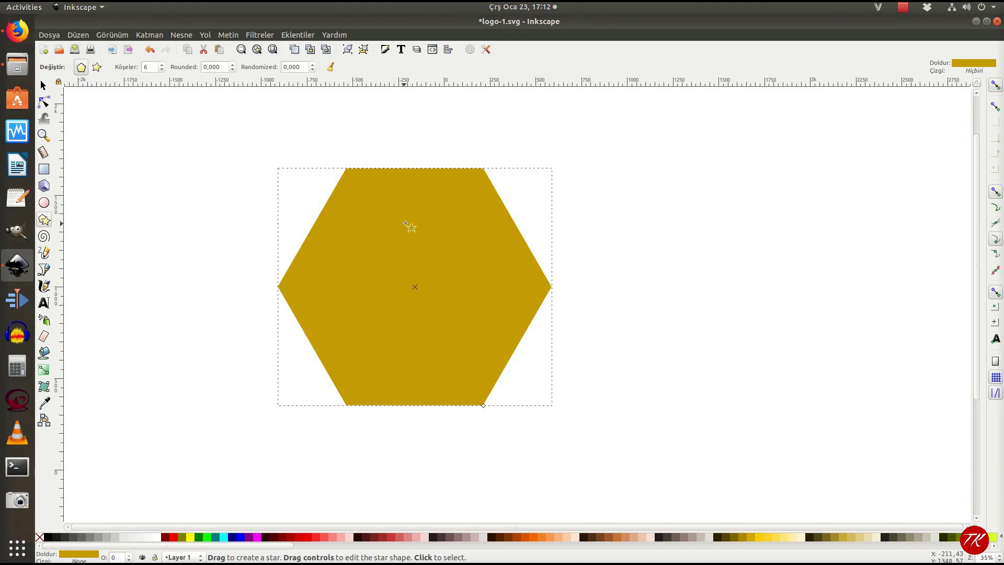
# Round the hexagon's corners with a Rounded value of 0.150, then deselect it.
pyautogui.click(210, 68)
pyautogui.write('0,150')
pyautogui.press('Return')
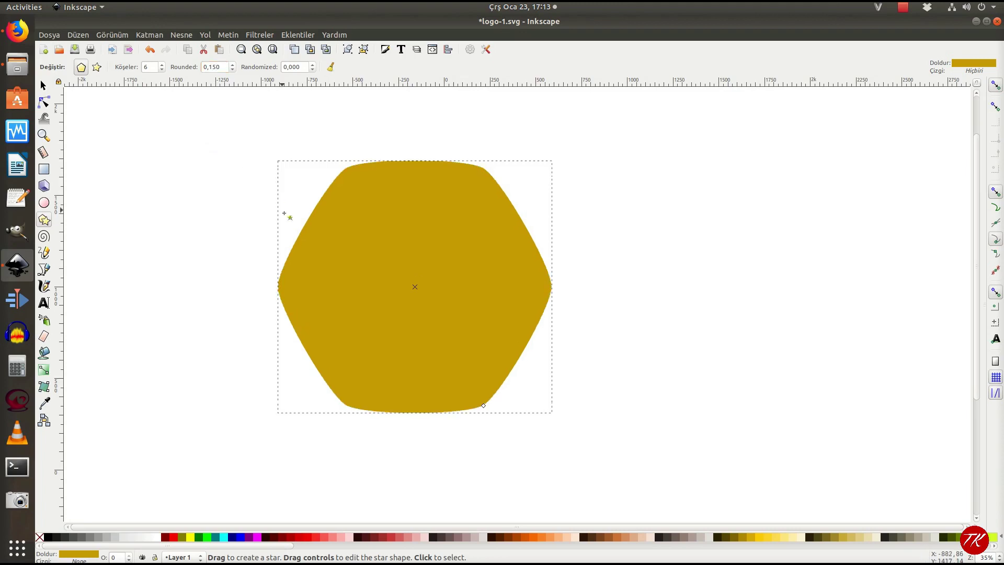
pyautogui.click(44, 85)
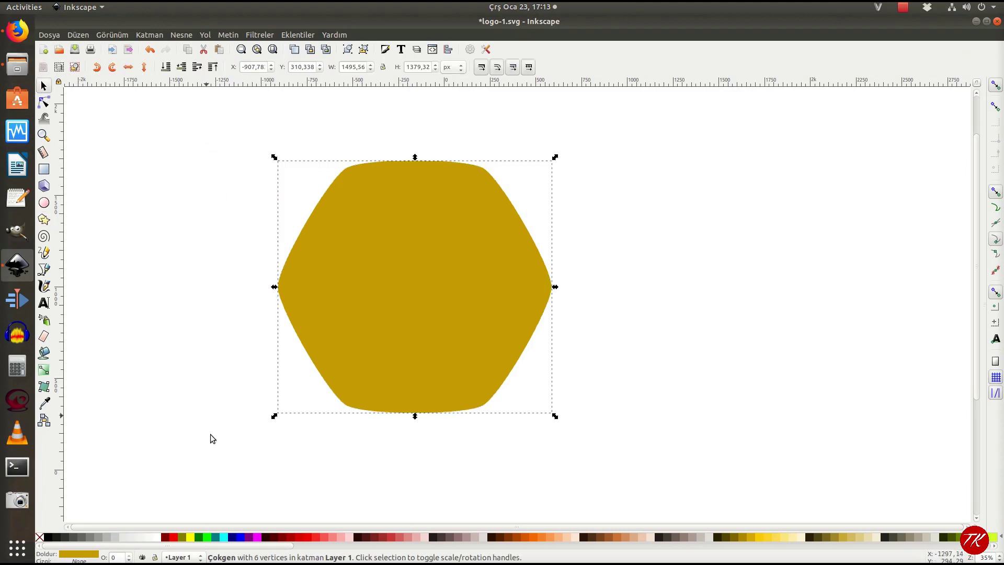
pyautogui.click(585, 456)
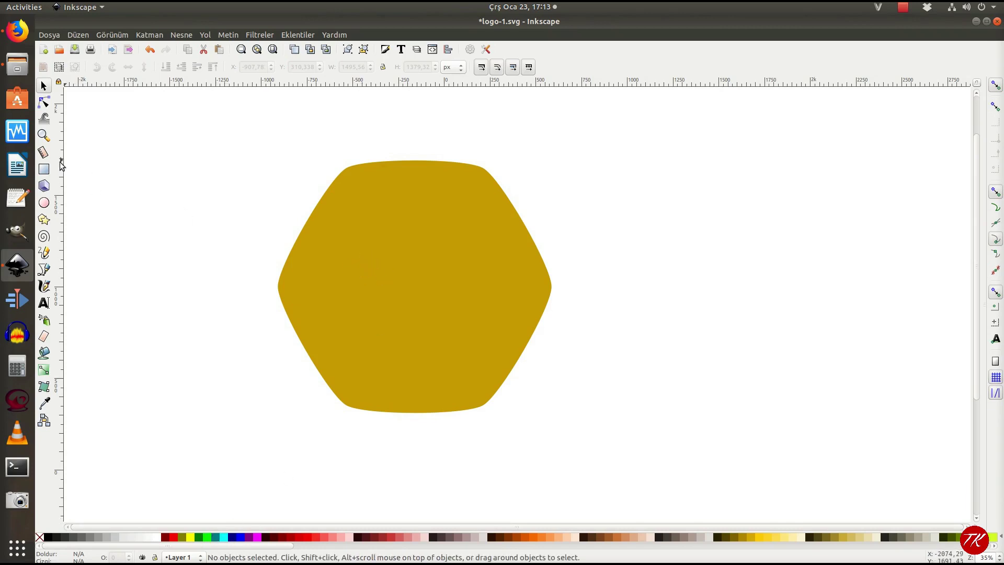
# Draw a green circle over the hexagon and select it together with the hexagon.
pyautogui.click(44, 203)
pyautogui.moveTo(363, 254); pyautogui.dragTo(419, 303)
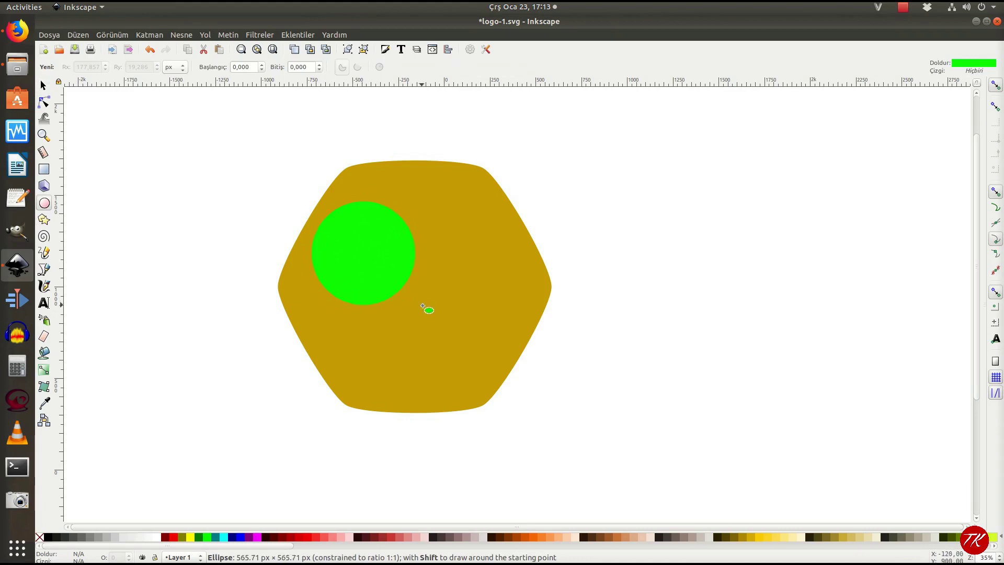
pyautogui.click(44, 86)
pyautogui.click(392, 356)
pyautogui.keyDown('shift'); pyautogui.click(372, 249); pyautogui.keyUp('shift')
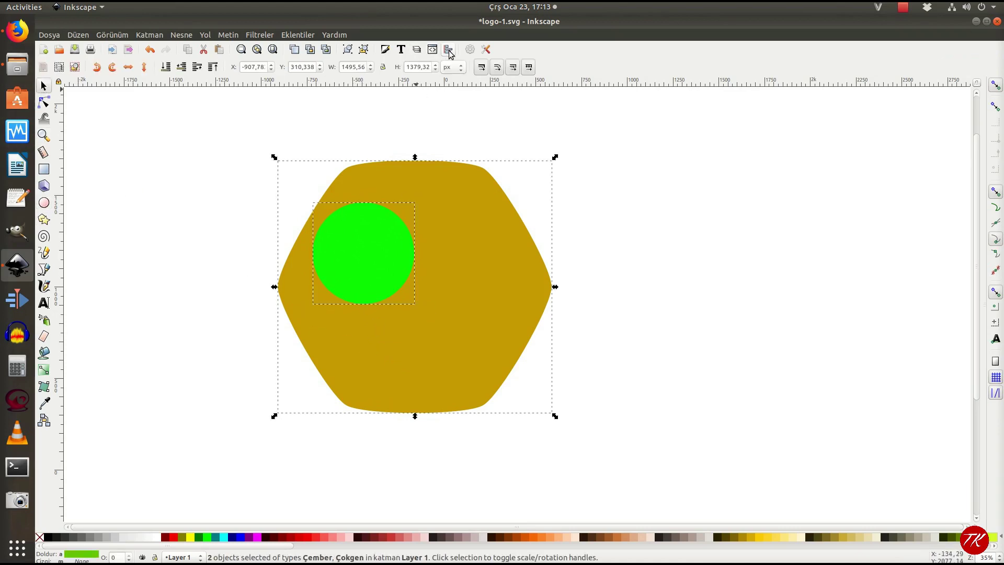
# Centre the circle horizontally and vertically on the hexagon, then deselect.
pyautogui.click(449, 49)
pyautogui.click(916, 142)
pyautogui.click(916, 160)
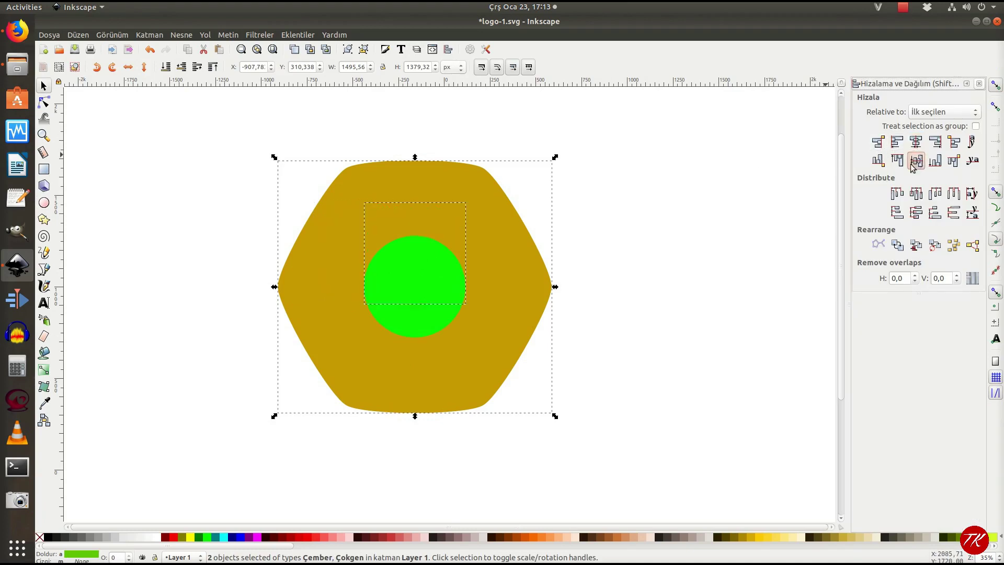
pyautogui.click(508, 490)
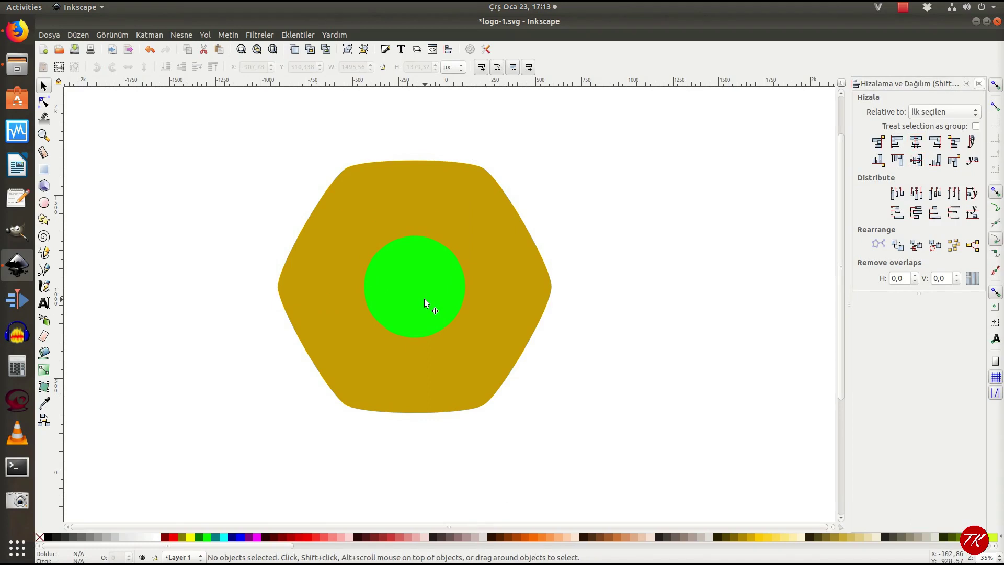
# Make guides visible on the canvas from the View menu.
pyautogui.click(111, 34)
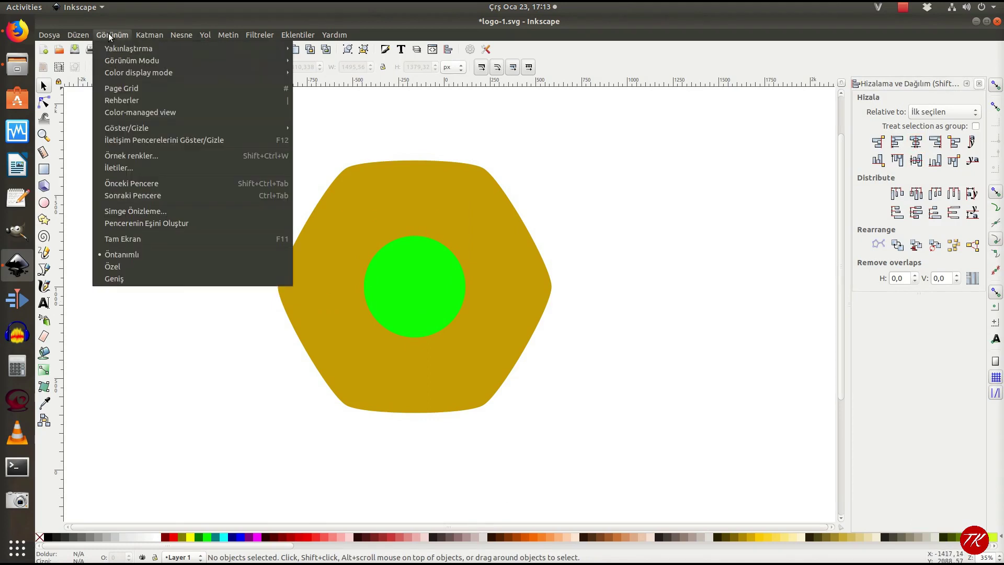
pyautogui.click(127, 100)
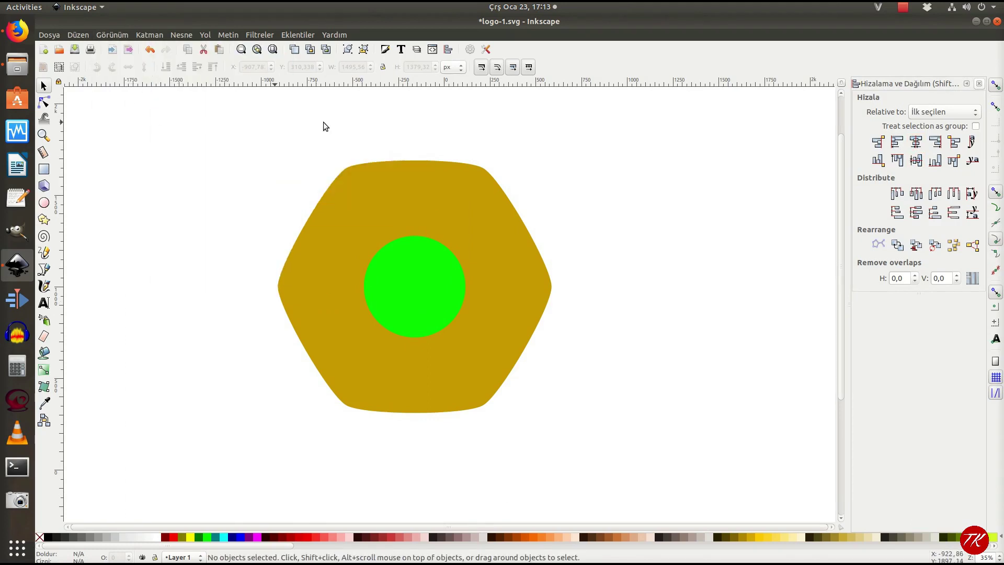
pyautogui.click(113, 35)
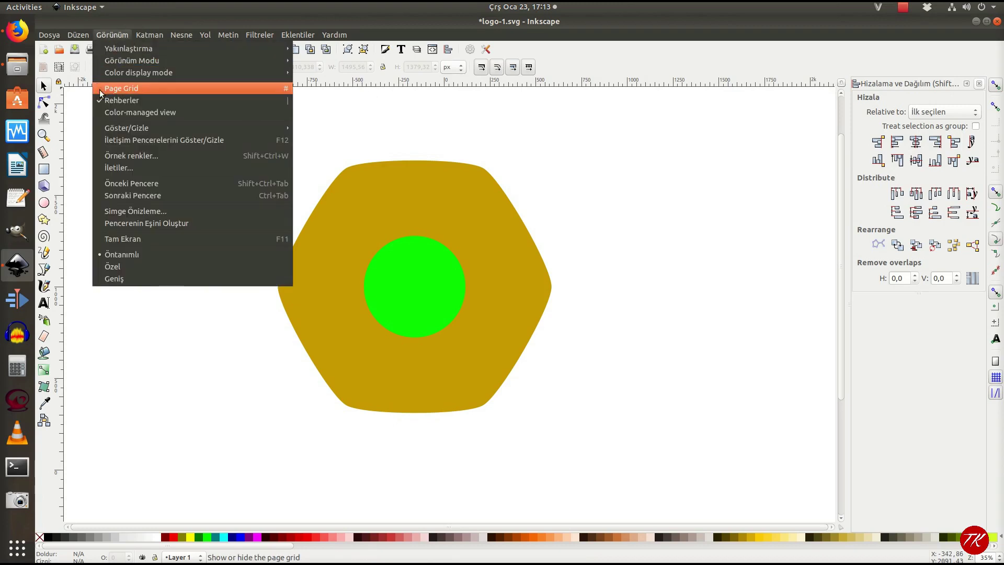
pyautogui.click(508, 35)
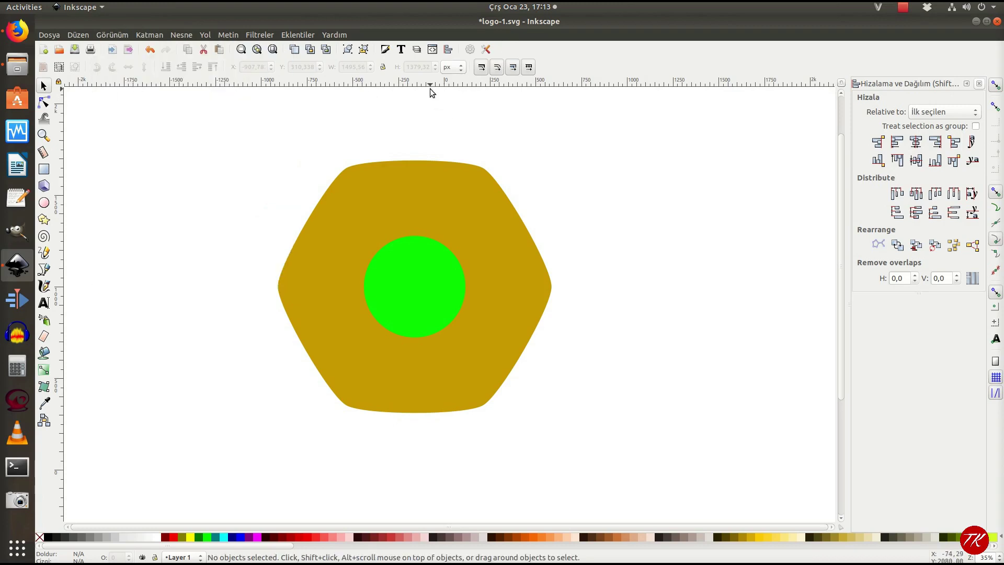
# With extra snapping on, snap a horizontal and a vertical guide through the hexagon's centre.
pyautogui.moveTo(419, 87); pyautogui.dragTo(435, 280)
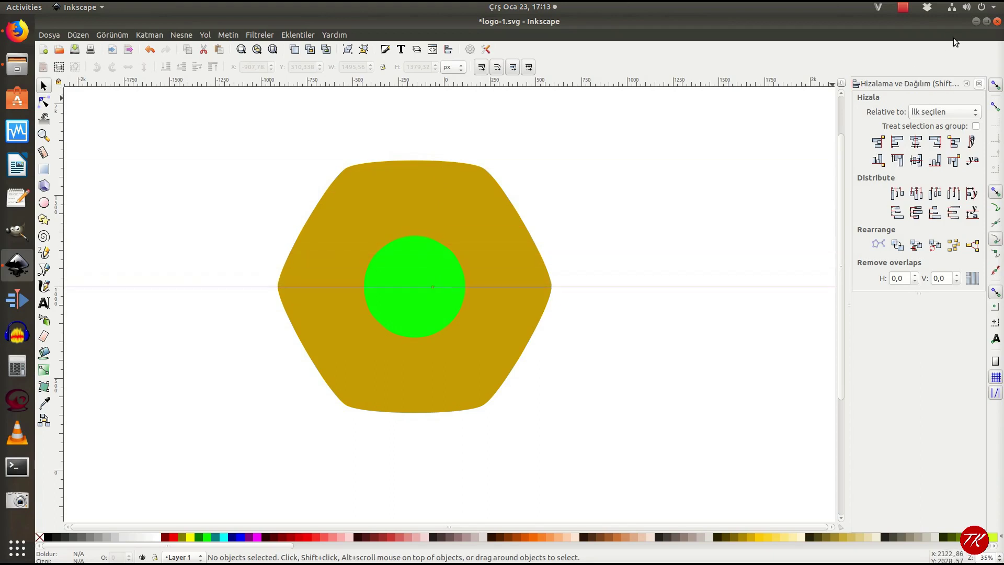
pyautogui.click(995, 106)
pyautogui.moveTo(433, 292)
pyautogui.mouseDown()
pyautogui.moveTo(413, 298)
pyautogui.moveTo(432, 299)
pyautogui.mouseUp()
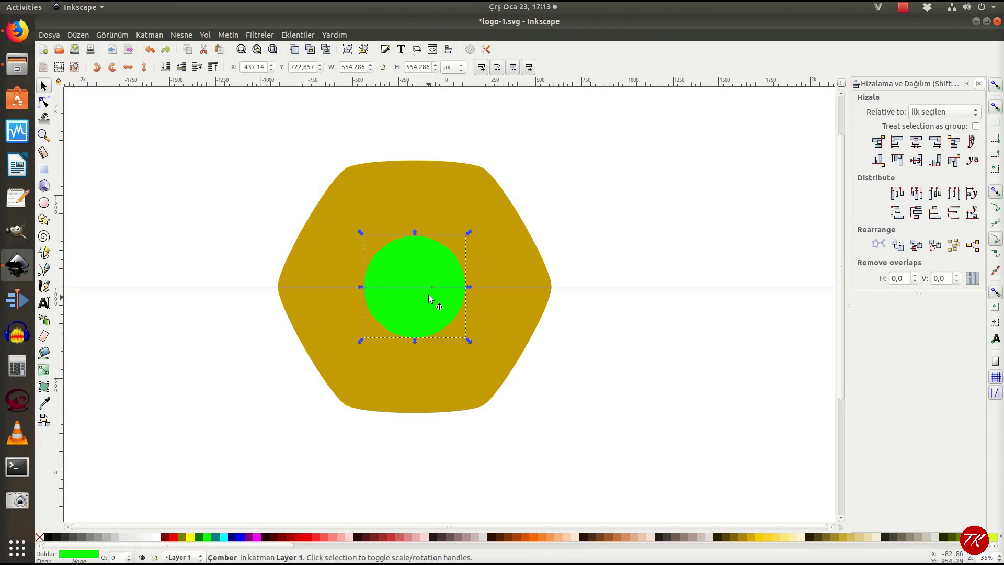
pyautogui.click(506, 283)
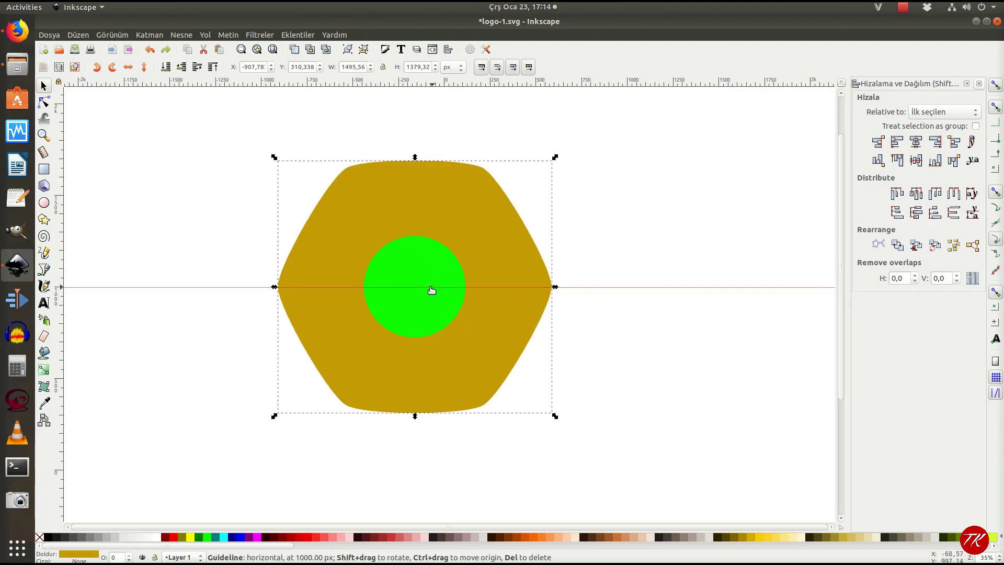
pyautogui.moveTo(410, 287)
pyautogui.mouseDown()
pyautogui.moveTo(416, 278)
pyautogui.moveTo(415, 288)
pyautogui.mouseUp()
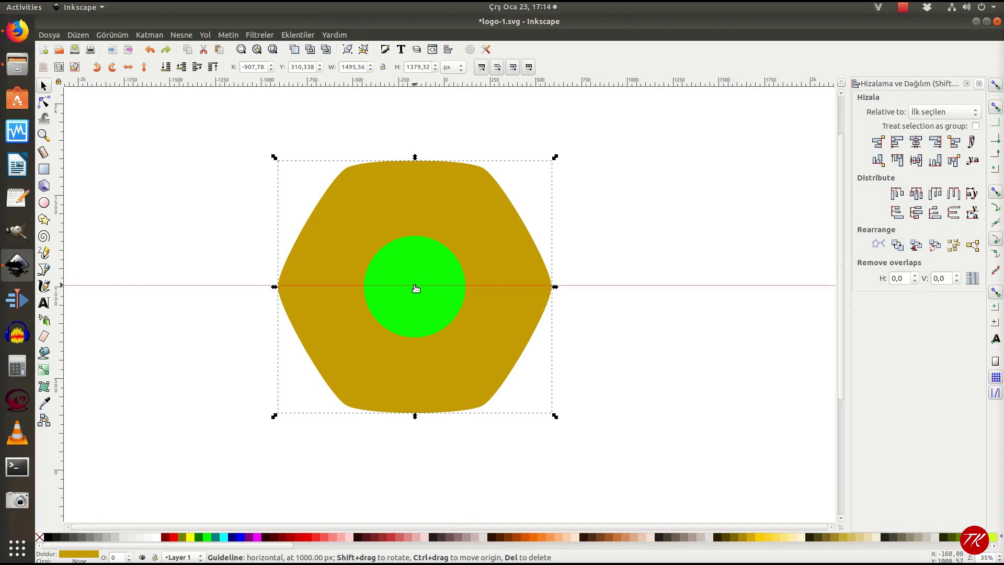
pyautogui.click(416, 289)
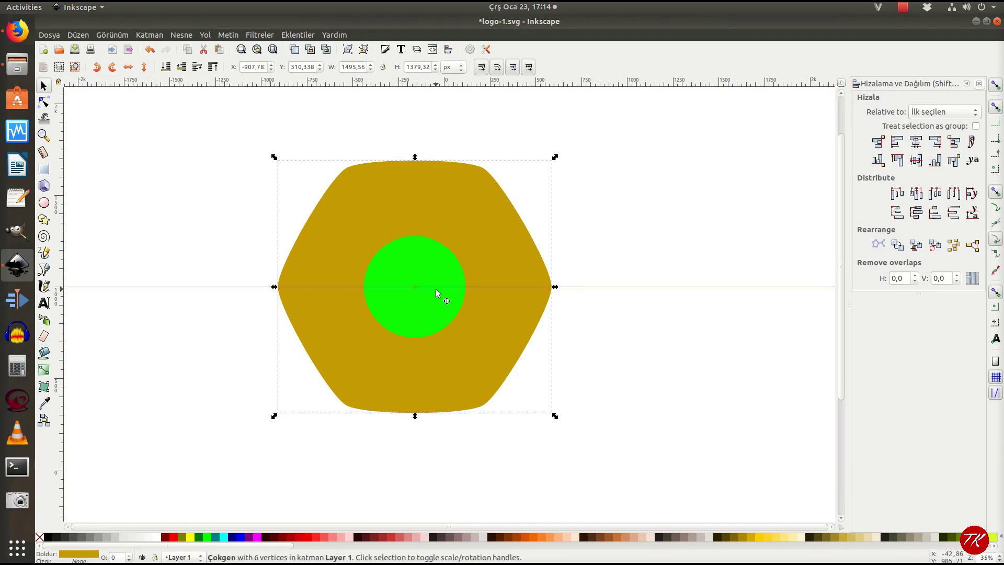
pyautogui.click(597, 362)
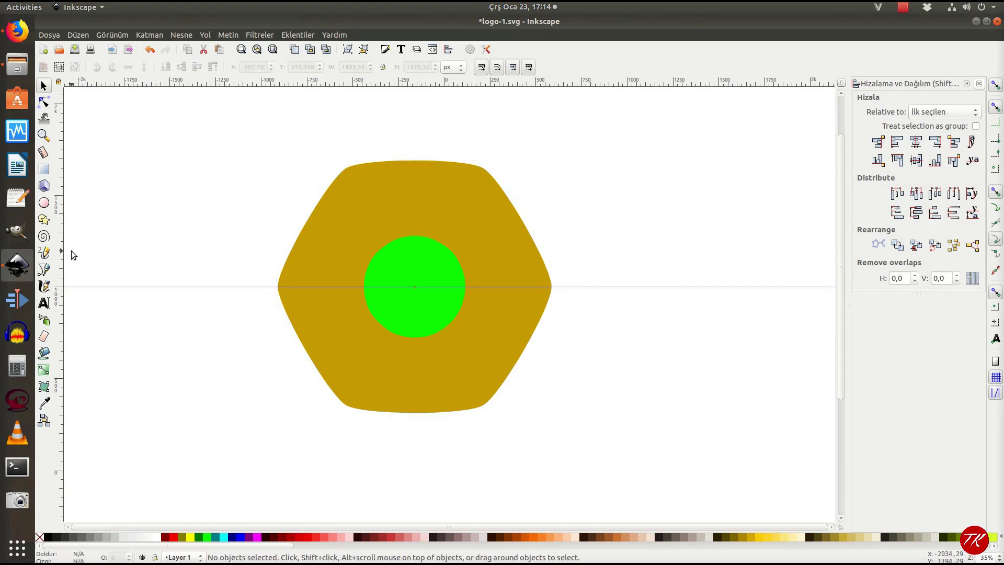
pyautogui.moveTo(63, 268); pyautogui.dragTo(417, 271)
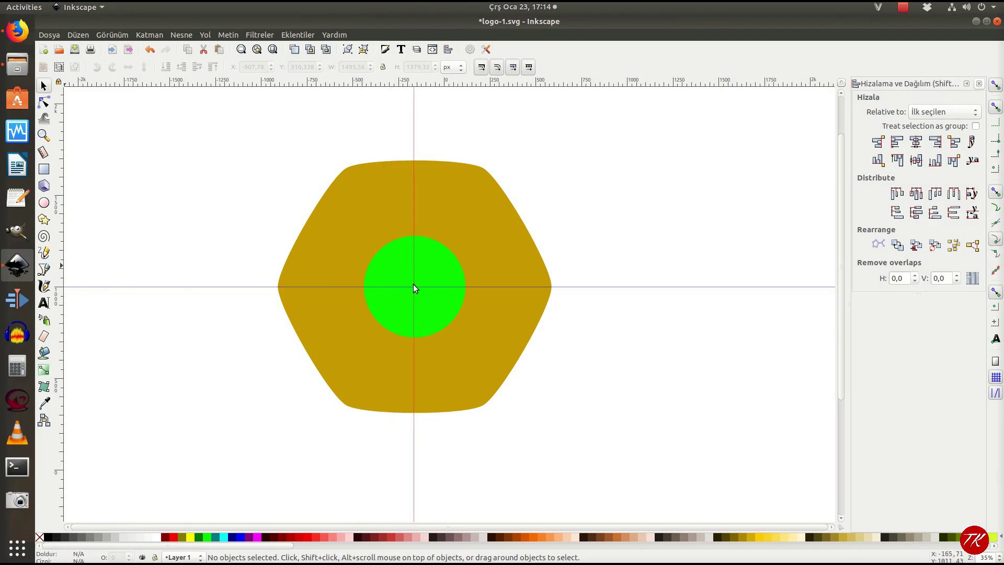
pyautogui.moveTo(416, 272); pyautogui.dragTo(414, 288)
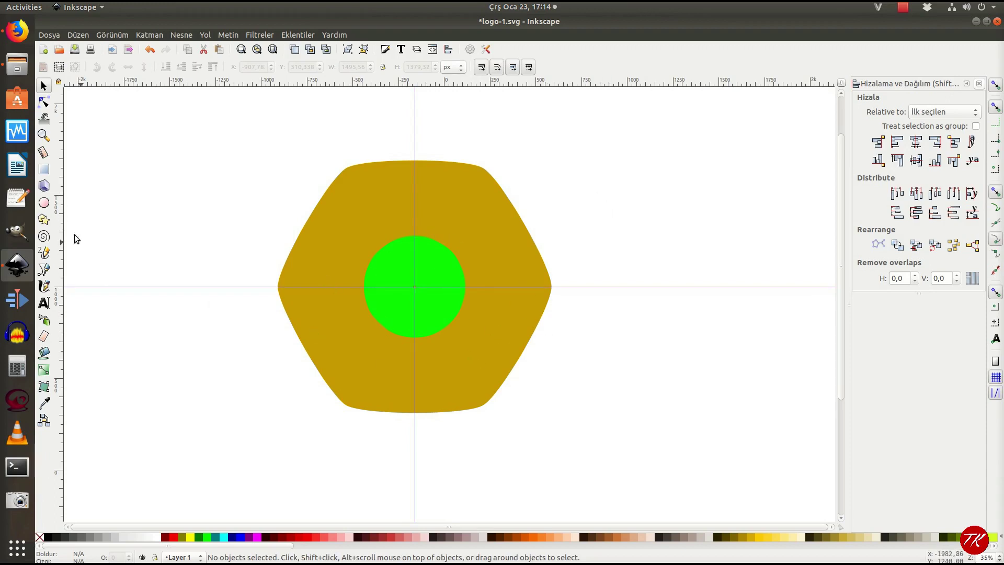
# Draw a two-node Bezier curve from the circle's top sweeping down to the hexagon's lower left.
pyautogui.click(45, 269)
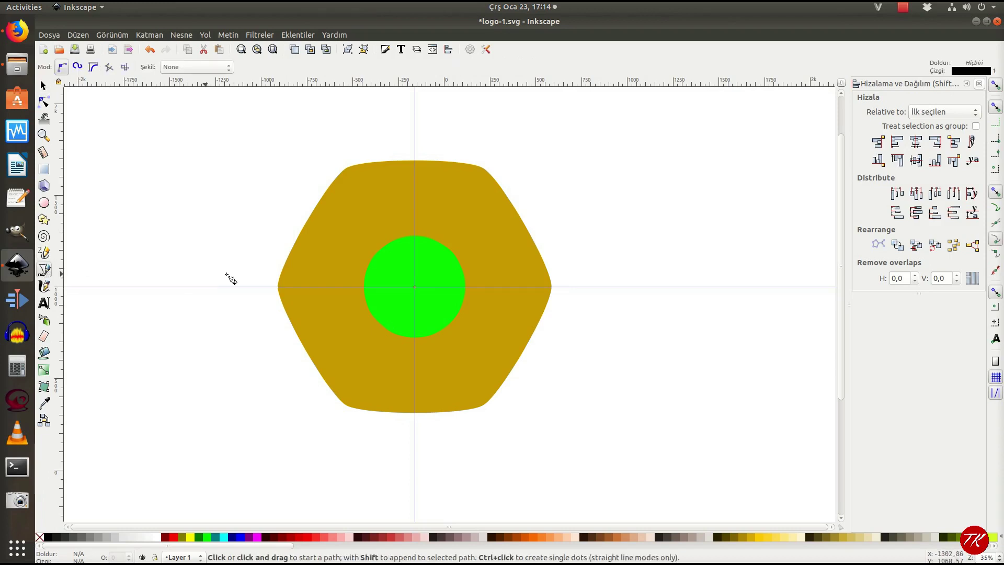
pyautogui.keyDown('ctrl'); pyautogui.scroll(2, 414, 285); pyautogui.keyUp('ctrl')
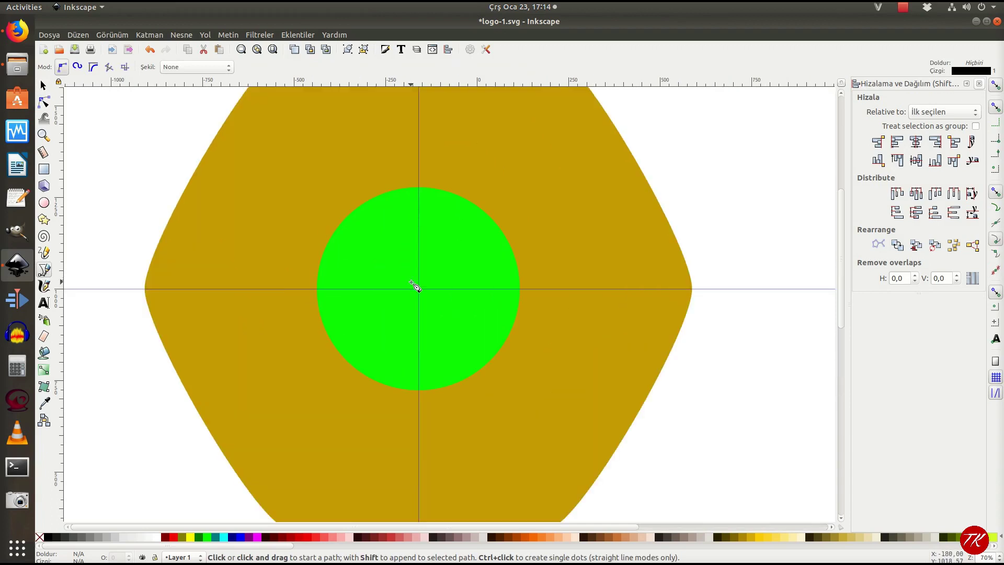
pyautogui.click(419, 188)
pyautogui.scroll(-5, 293, 311)
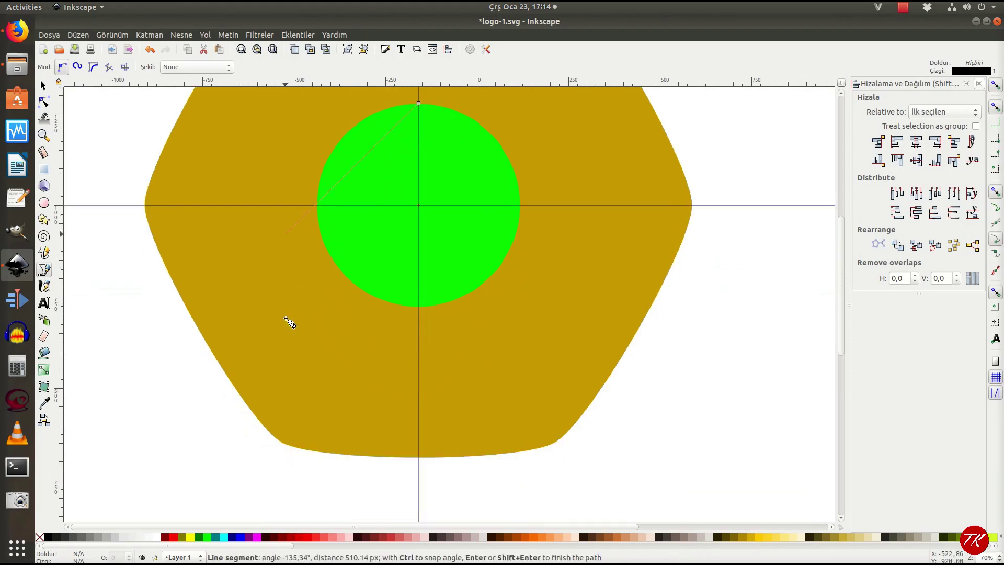
pyautogui.keyDown('ctrl'); pyautogui.scroll(-1, 275, 320); pyautogui.keyUp('ctrl')
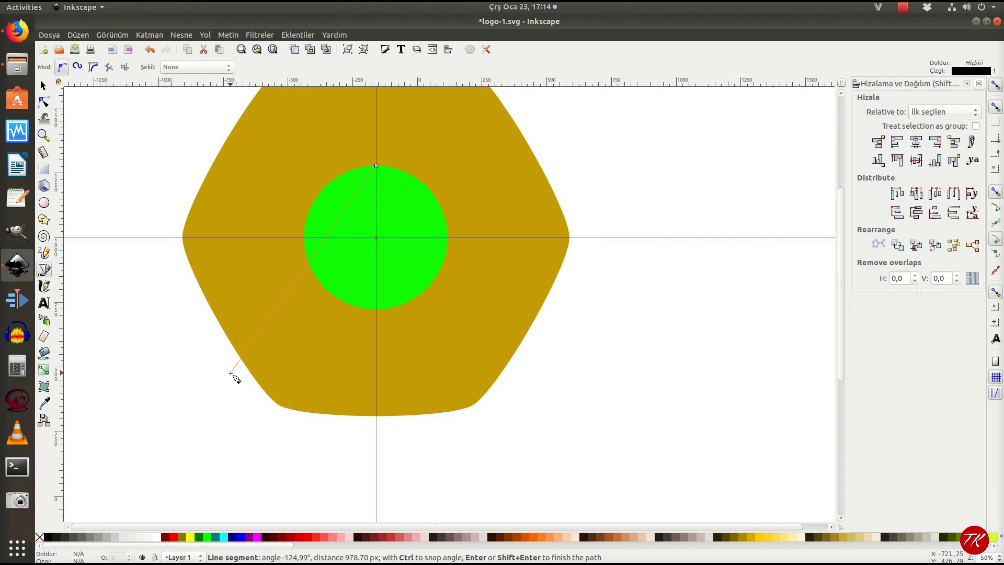
pyautogui.moveTo(231, 373); pyautogui.dragTo(236, 471)
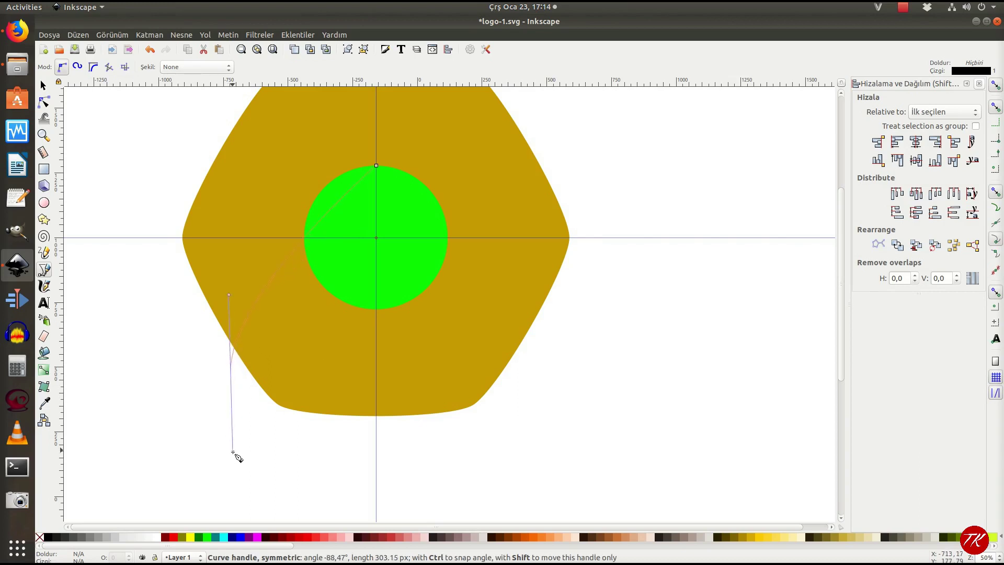
pyautogui.moveTo(236, 471); pyautogui.dragTo(240, 493)
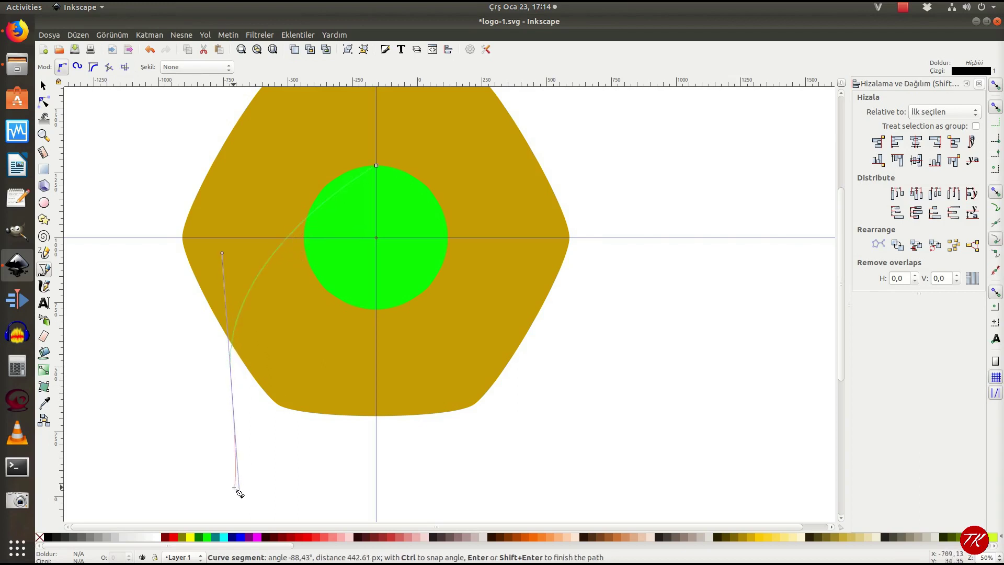
pyautogui.click(244, 486)
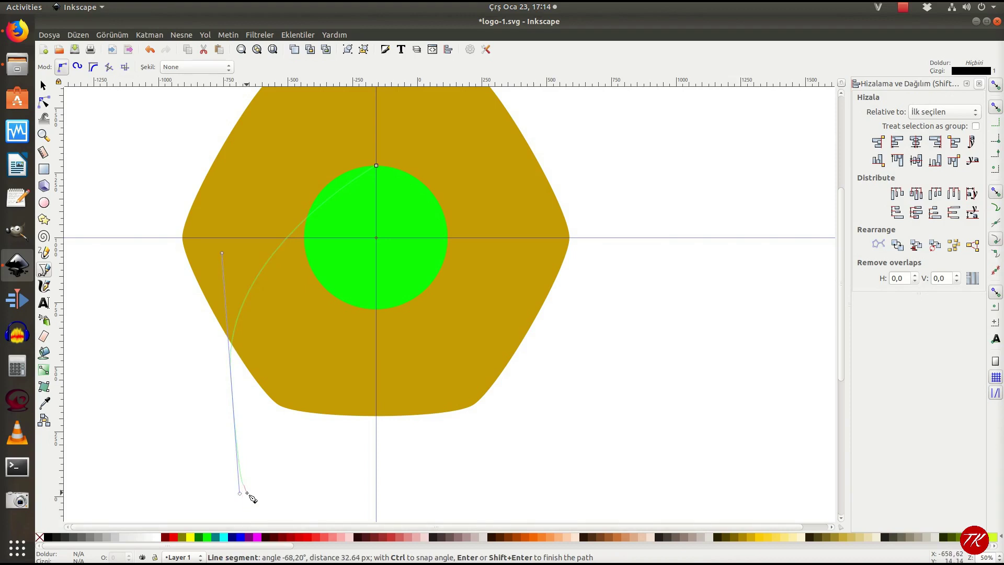
pyautogui.press('BackSpace')
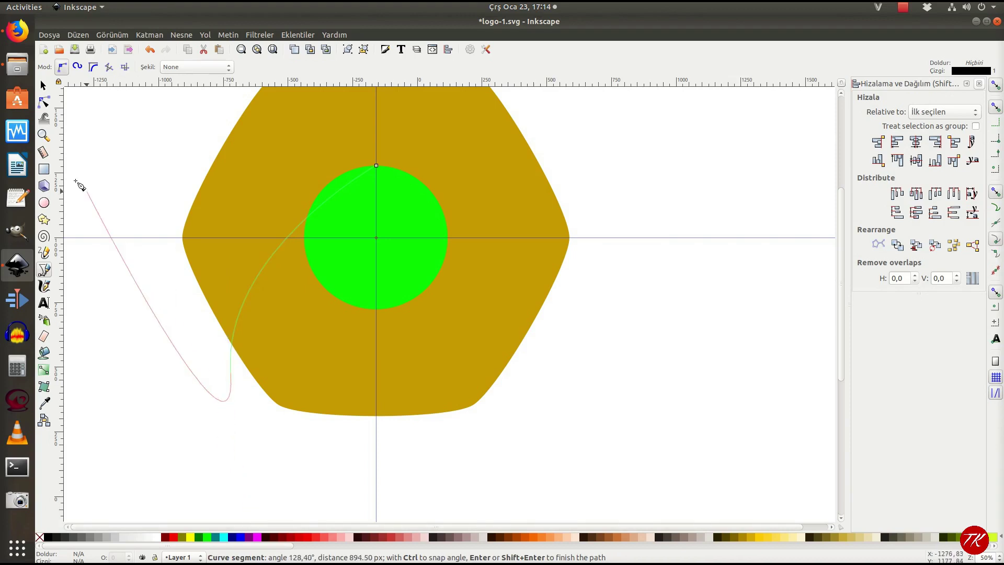
pyautogui.click(43, 86)
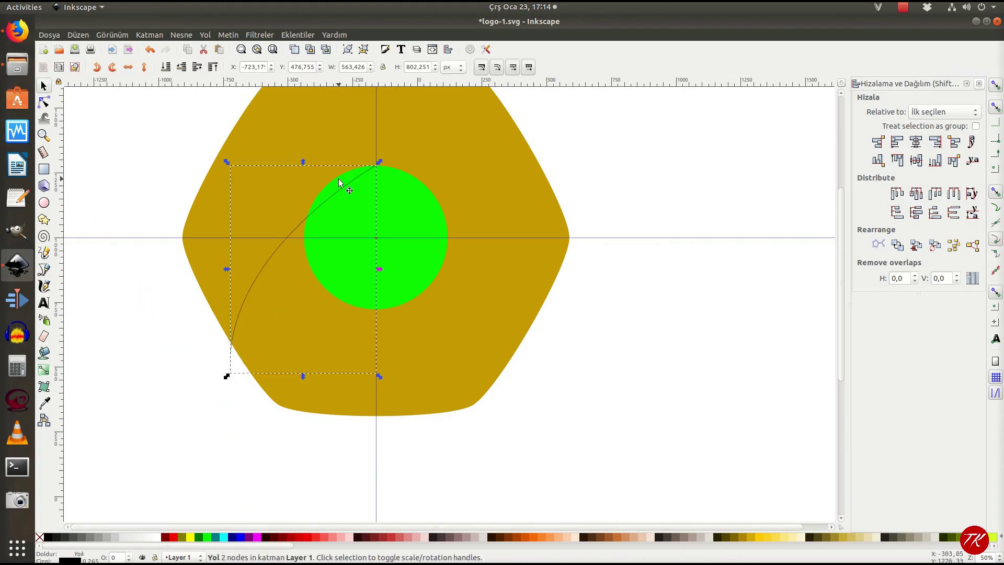
# Give the curve a 2 px stroke width with round caps.
pyautogui.click(385, 49)
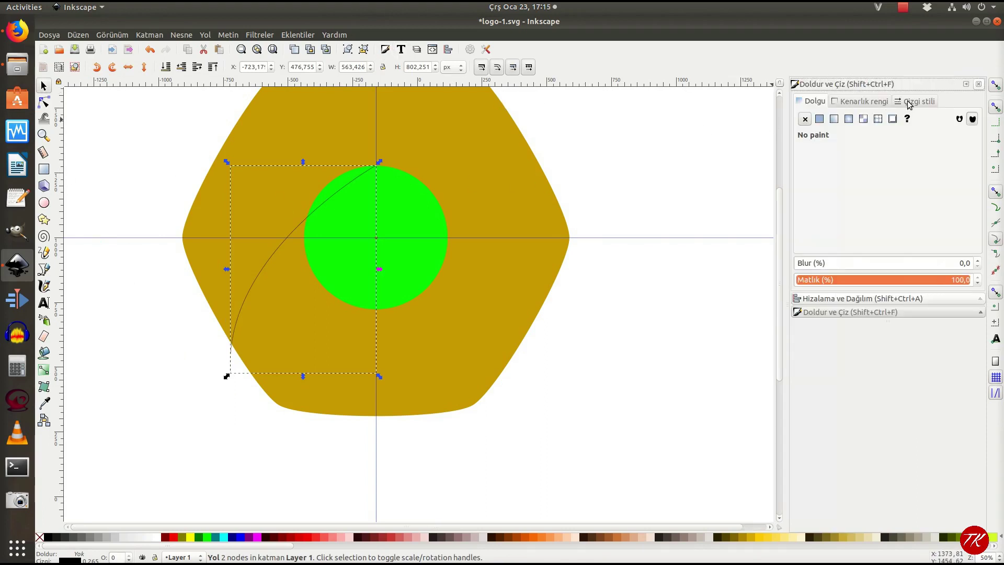
pyautogui.click(915, 101)
pyautogui.click(921, 120)
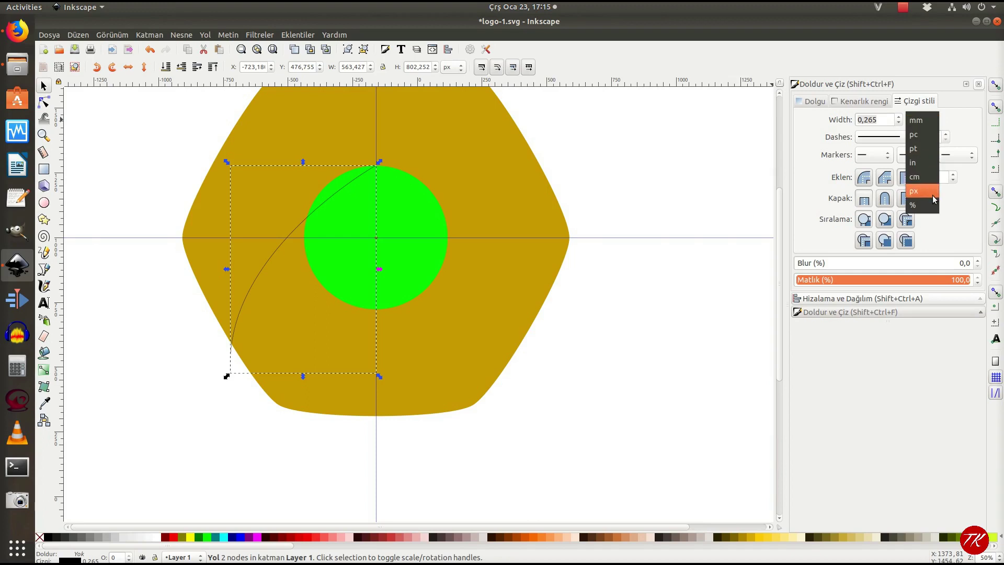
pyautogui.click(923, 191)
pyautogui.doubleClick(879, 119)
pyautogui.write('2')
pyautogui.press('Return')
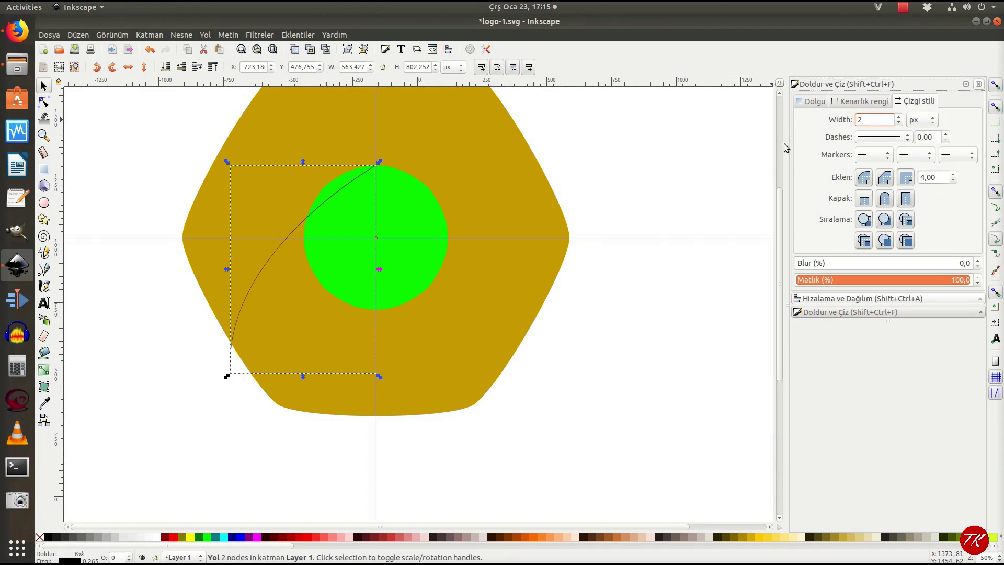
pyautogui.click(887, 200)
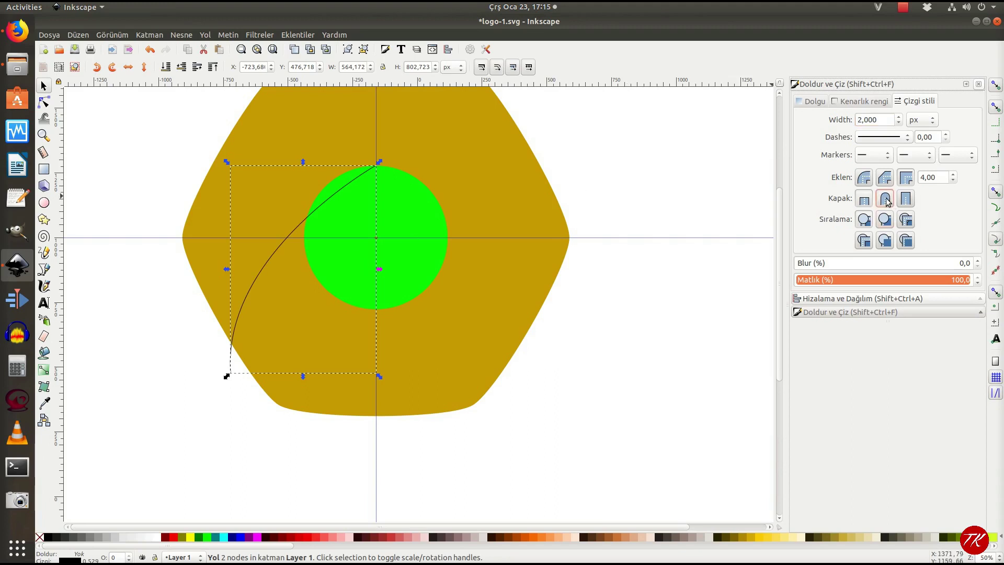
pyautogui.moveTo(318, 215)
pyautogui.mouseDown()
pyautogui.moveTo(320, 197)
pyautogui.moveTo(324, 231)
pyautogui.mouseUp()
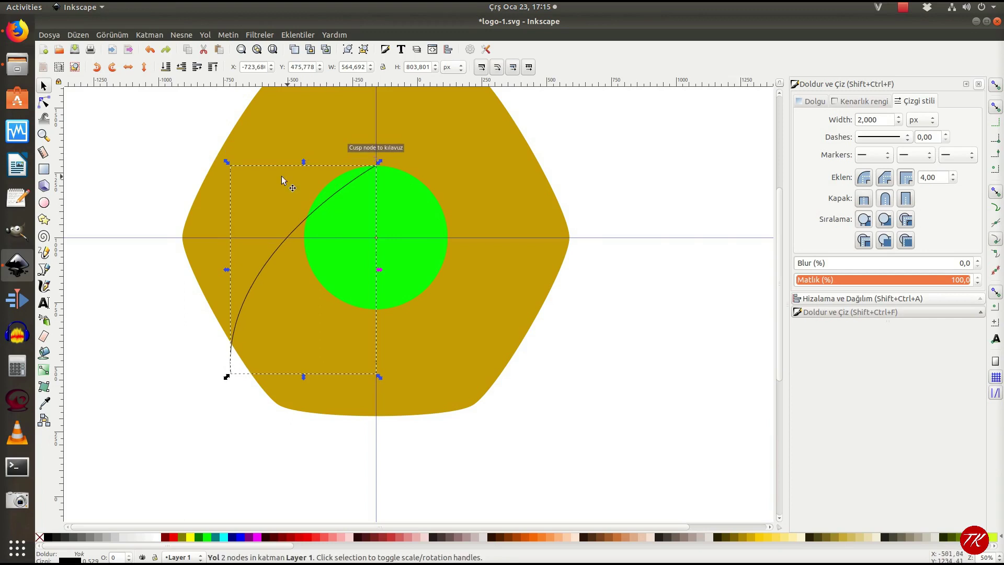
# Bow the curve's upper section with the Node tool and settle its lower end point.
pyautogui.click(44, 102)
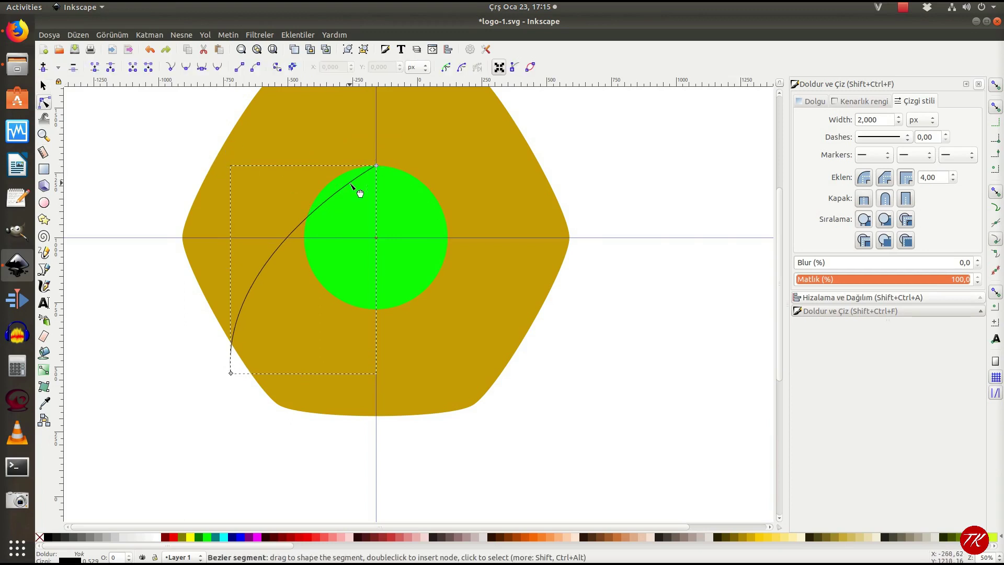
pyautogui.moveTo(359, 187); pyautogui.dragTo(341, 175)
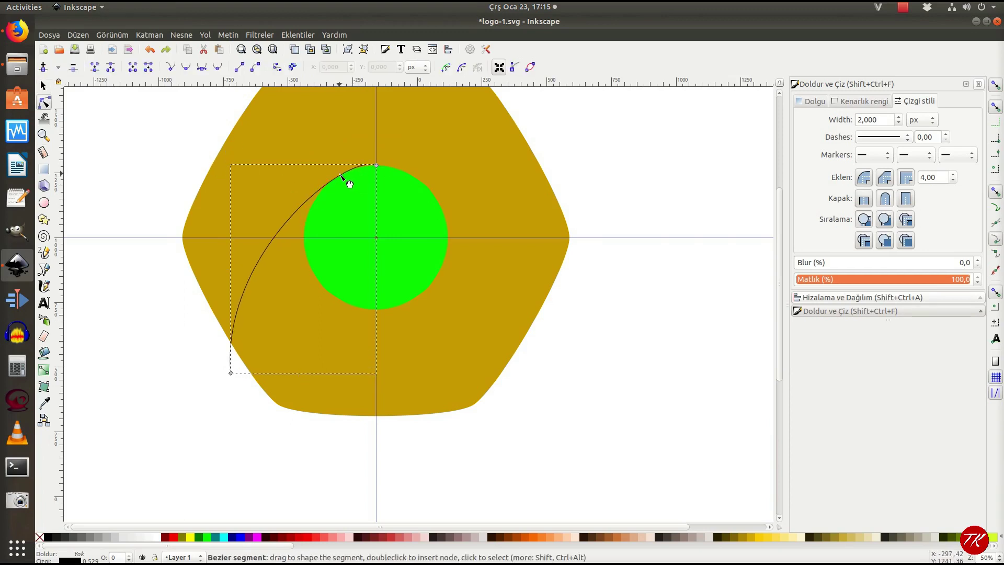
pyautogui.keyDown('ctrl'); pyautogui.scroll(2, 348, 175); pyautogui.keyUp('ctrl')
pyautogui.keyDown('ctrl'); pyautogui.scroll(1, 348, 174); pyautogui.keyUp('ctrl')
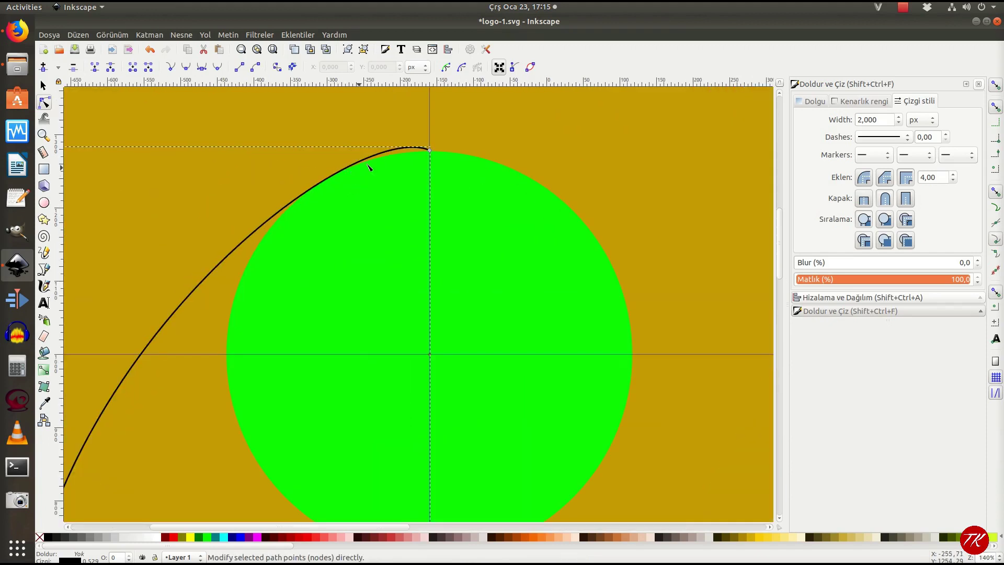
pyautogui.moveTo(392, 166); pyautogui.dragTo(375, 177)
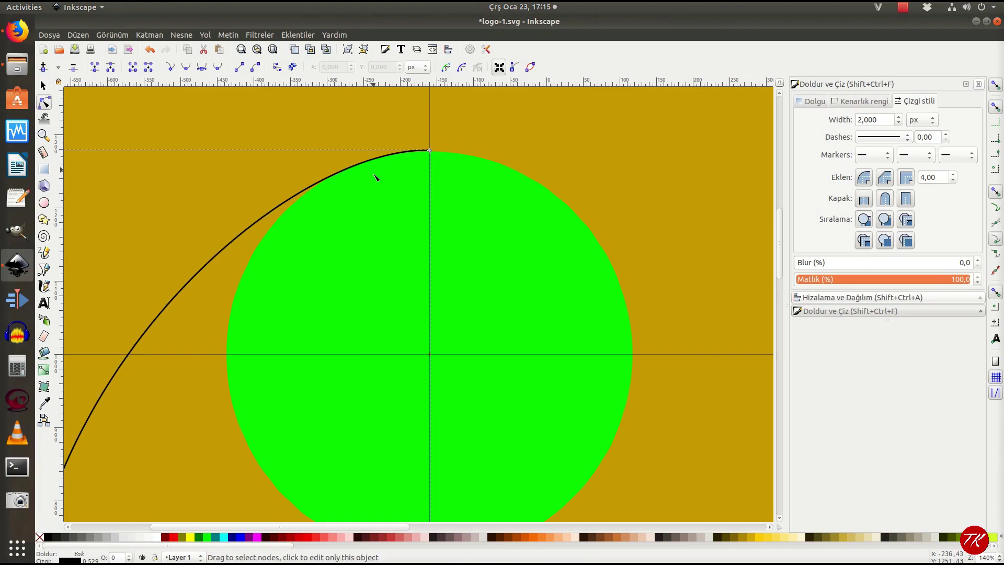
pyautogui.scroll(-3, 306, 314)
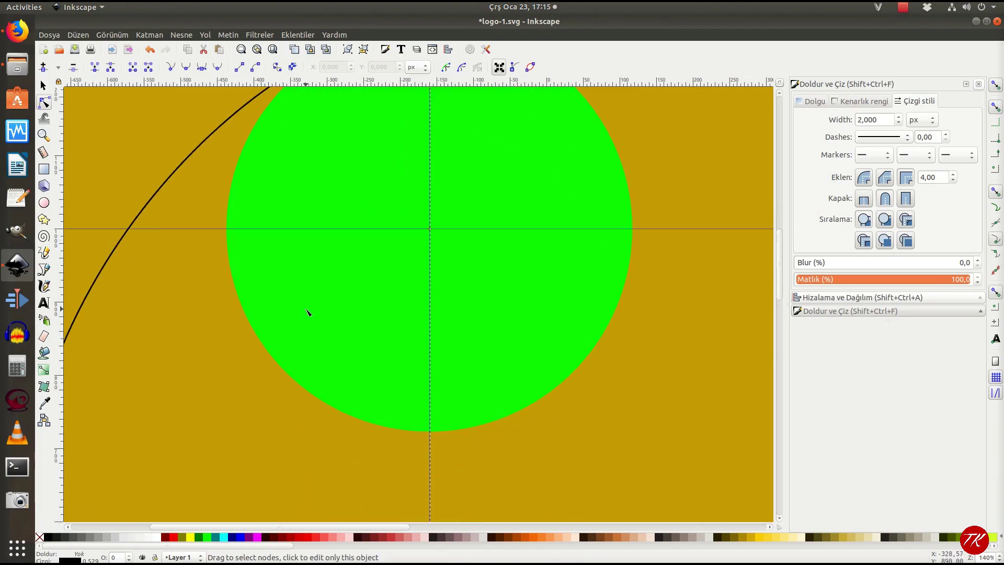
pyautogui.keyDown('ctrl'); pyautogui.scroll(-2, 307, 314); pyautogui.keyUp('ctrl')
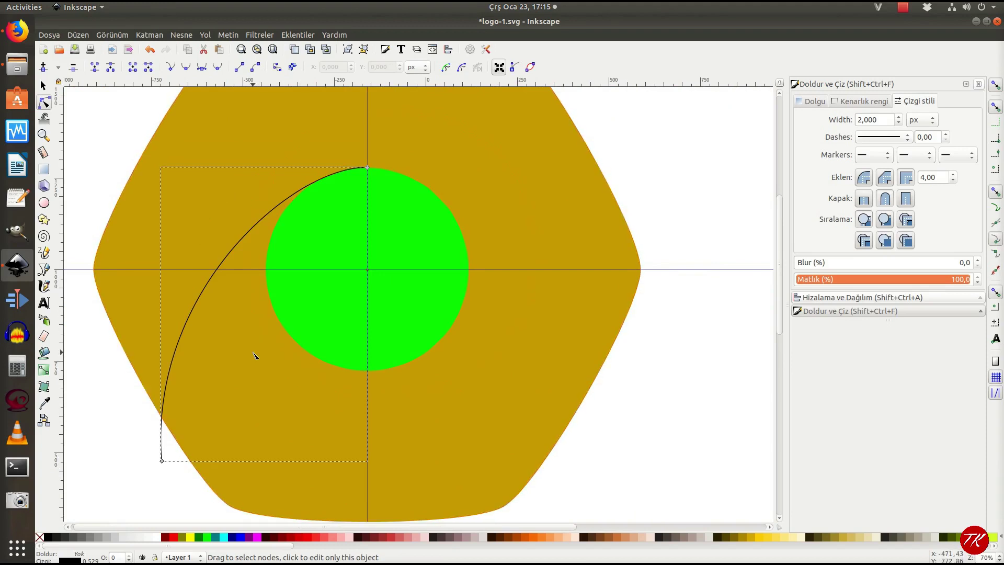
pyautogui.scroll(-1, 247, 409)
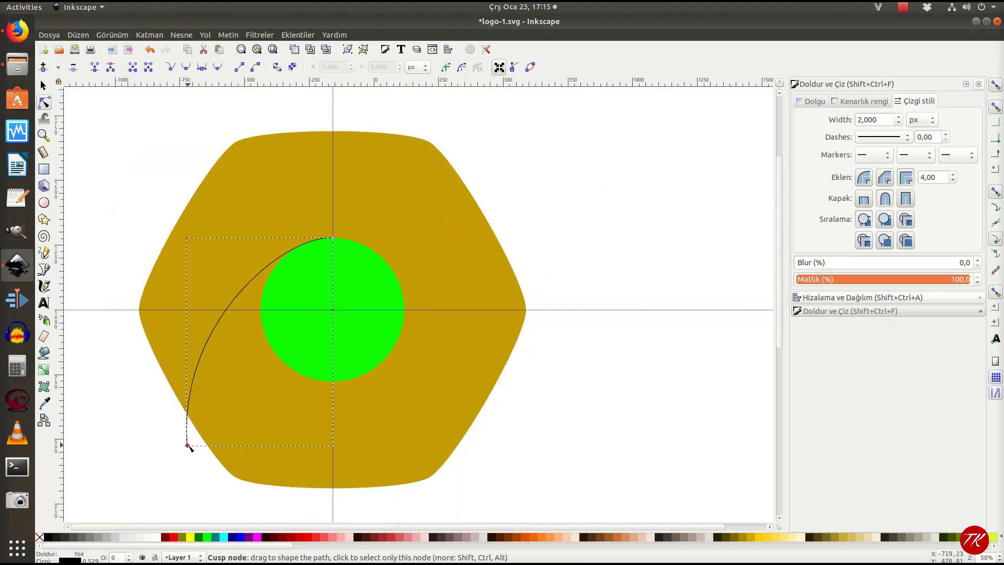
pyautogui.moveTo(187, 445); pyautogui.dragTo(199, 456)
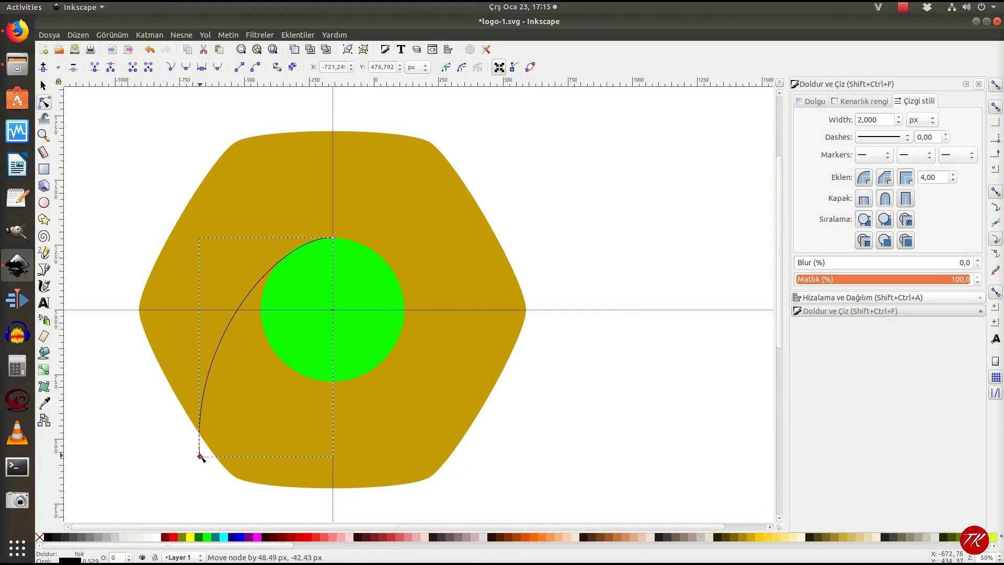
pyautogui.moveTo(199, 456); pyautogui.dragTo(198, 456)
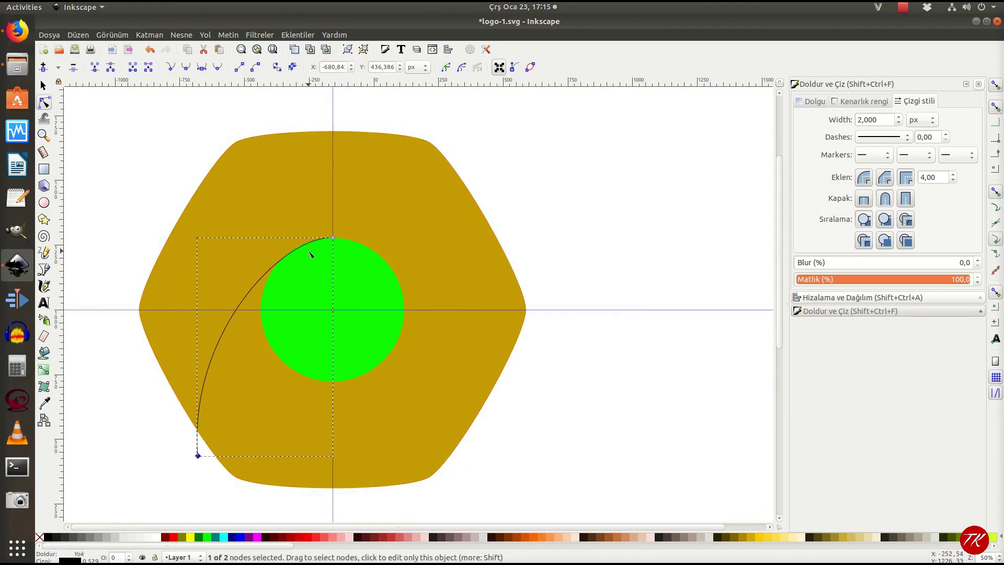
# Nudge the top node onto the circle's top at the guide and bend the curve along the circle.
pyautogui.scroll(2, 310, 254)
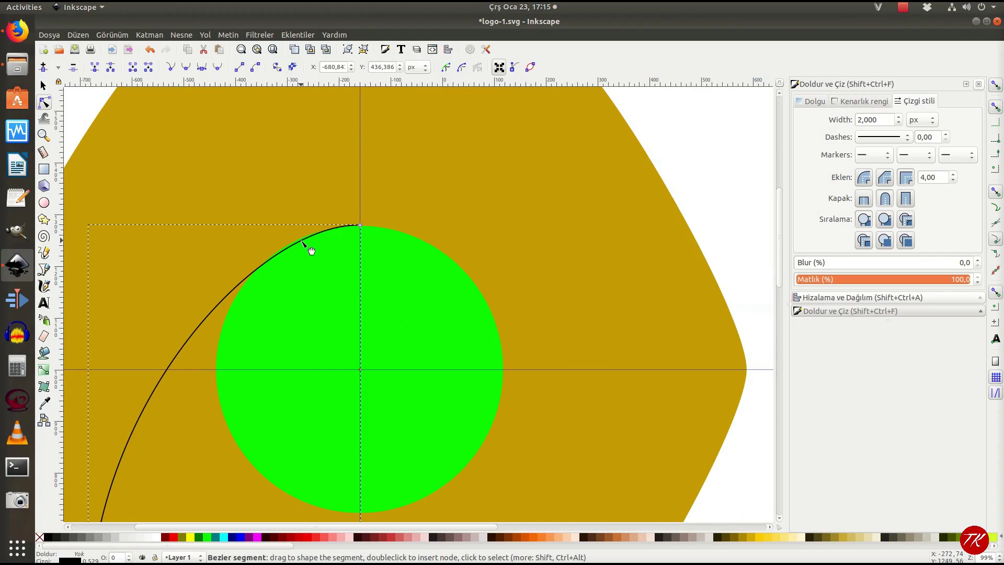
pyautogui.moveTo(301, 240); pyautogui.dragTo(298, 238)
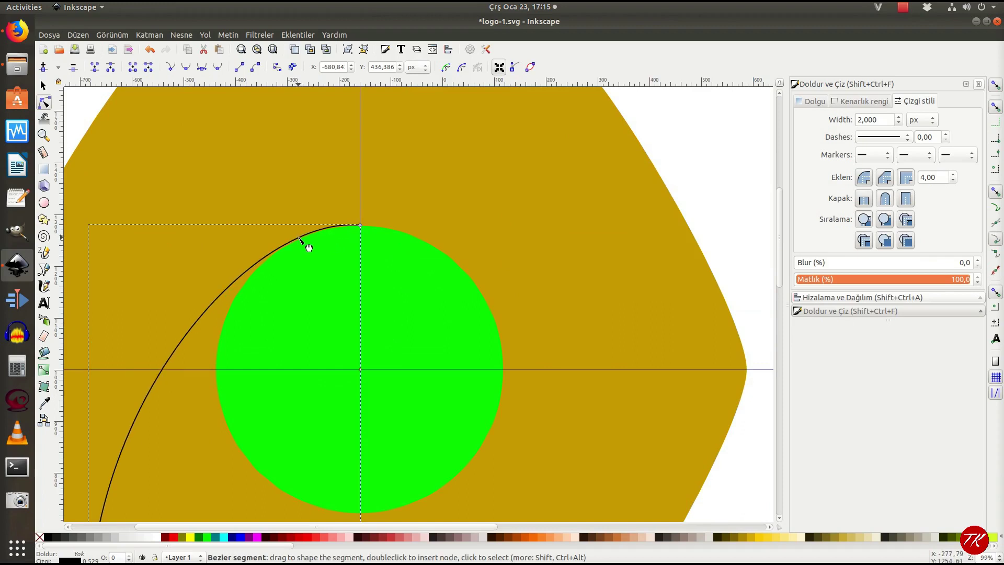
pyautogui.keyDown('ctrl'); pyautogui.scroll(2, 361, 227); pyautogui.keyUp('ctrl')
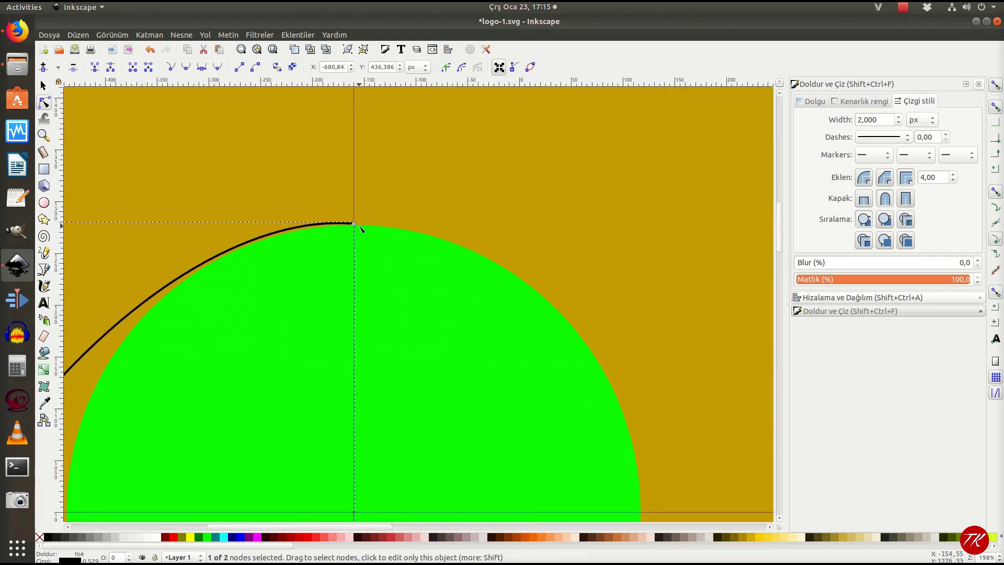
pyautogui.keyDown('ctrl'); pyautogui.scroll(1, 361, 228); pyautogui.keyUp('ctrl')
pyautogui.click(281, 228)
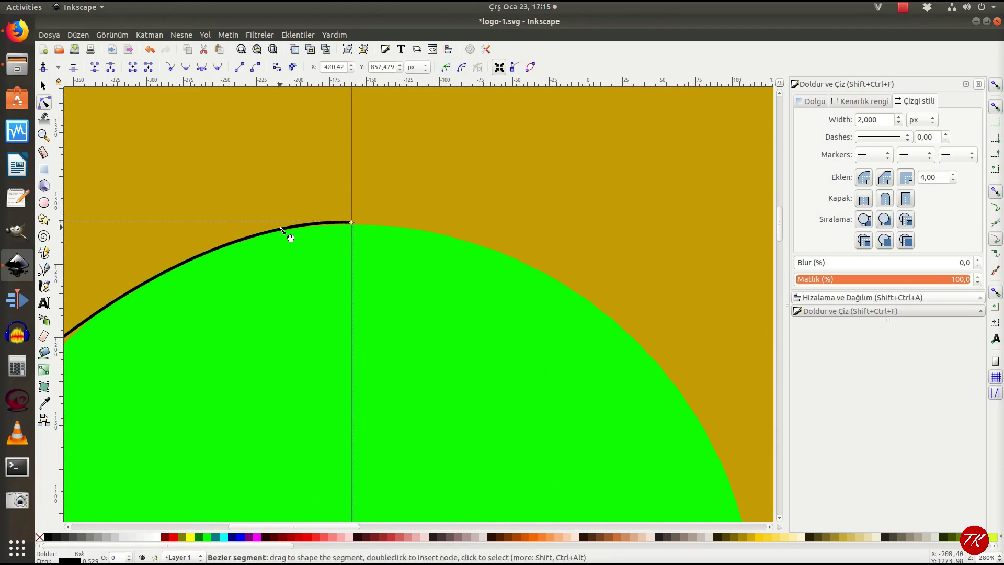
pyautogui.keyDown('ctrl'); pyautogui.scroll(1, 353, 233); pyautogui.keyUp('ctrl')
pyautogui.keyDown('ctrl'); pyautogui.scroll(1, 353, 233); pyautogui.keyUp('ctrl')
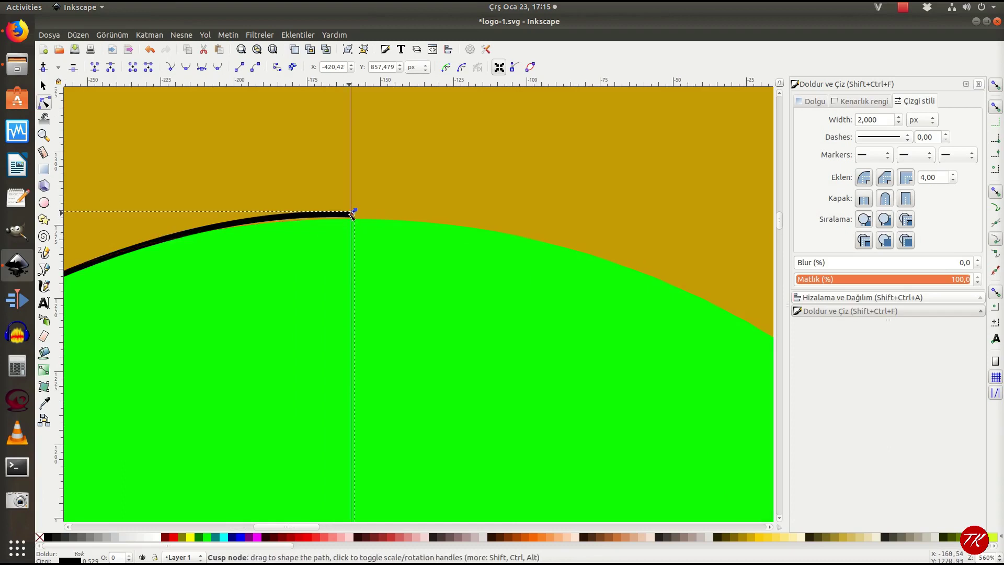
pyautogui.moveTo(352, 215); pyautogui.dragTo(352, 218)
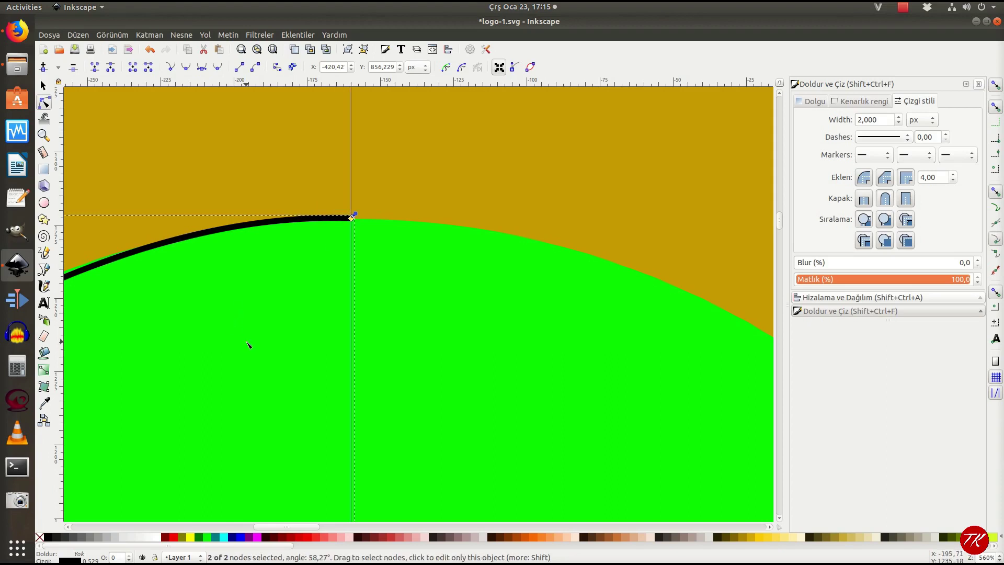
pyautogui.scroll(-2, 247, 344)
pyautogui.hscroll(-1, 225, 354)
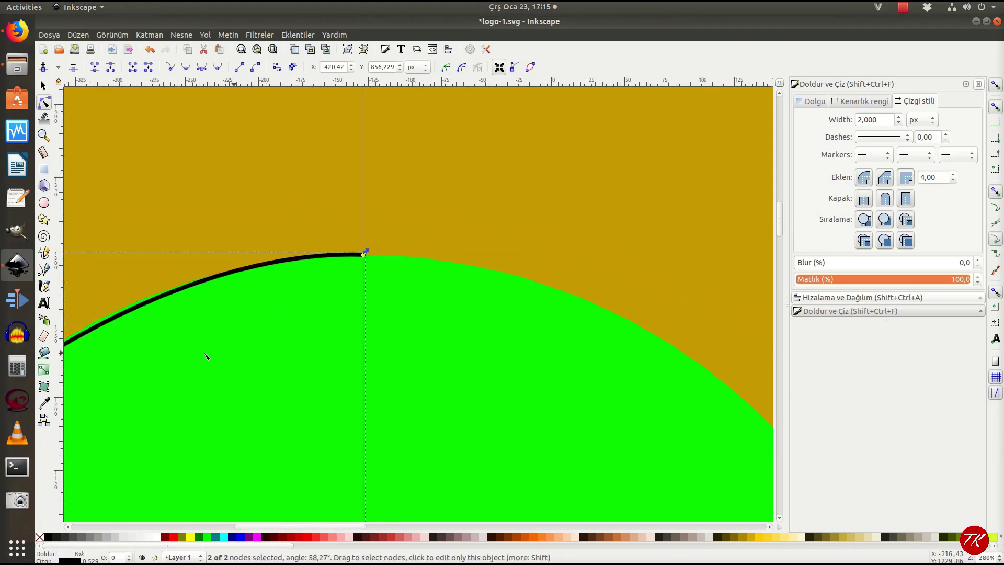
pyautogui.scroll(1, 183, 364)
pyautogui.hscroll(-3, 186, 361)
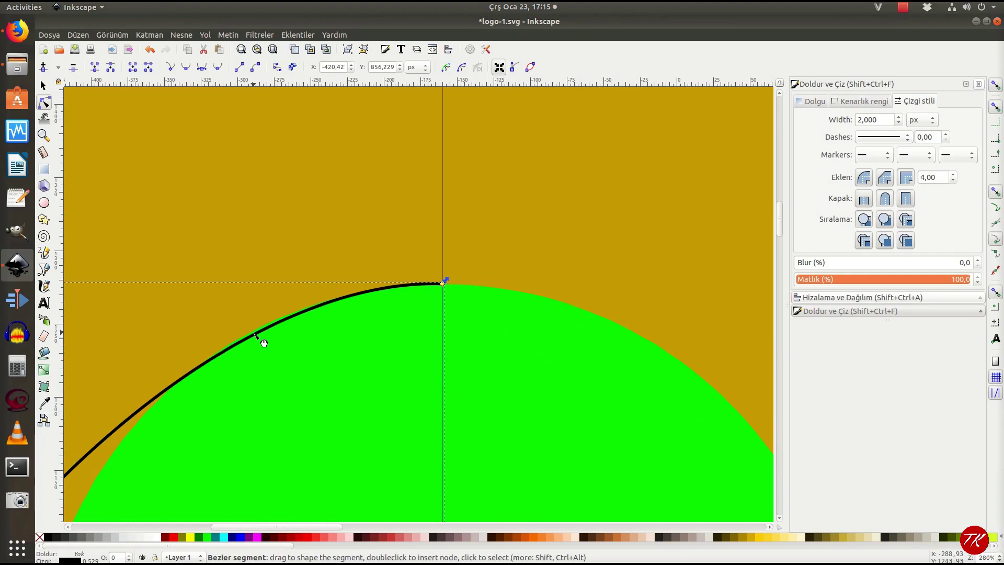
pyautogui.moveTo(259, 331); pyautogui.dragTo(251, 329)
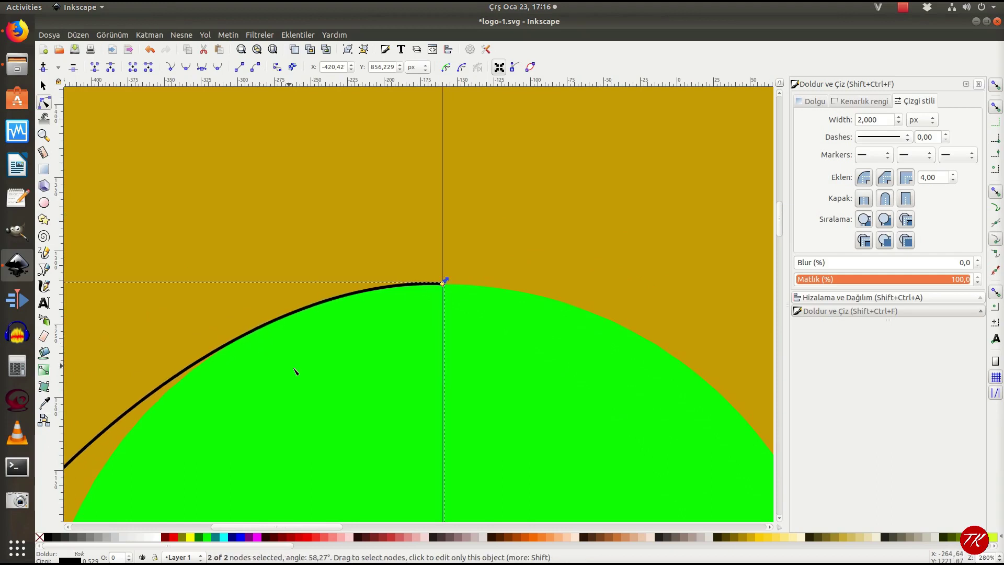
pyautogui.scroll(-2, 306, 377)
pyautogui.scroll(-1, 322, 355)
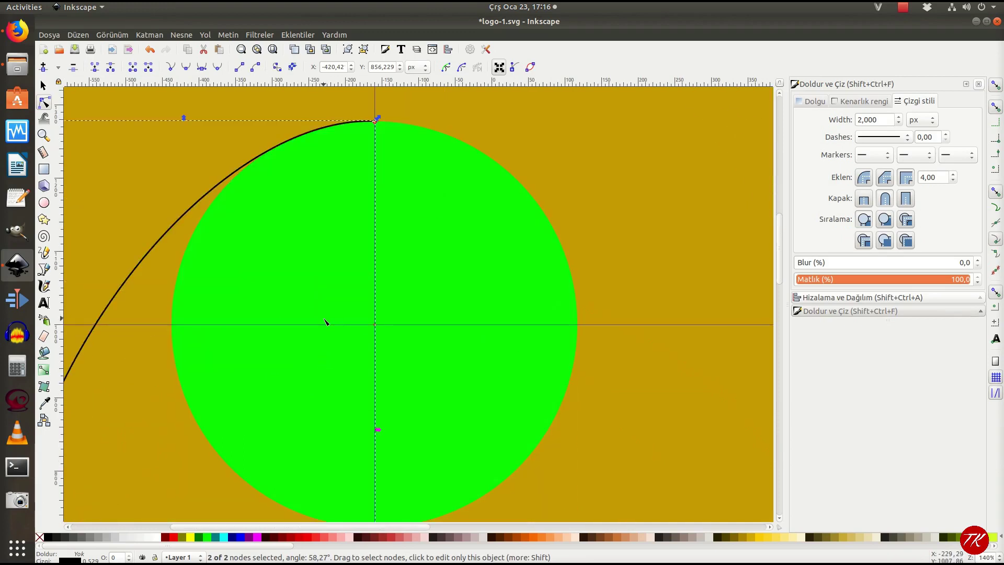
pyautogui.scroll(-1, 328, 321)
pyautogui.scroll(-1, 328, 320)
pyautogui.click(502, 412)
# Move the curve's rotation centre onto the centre of the green circle.
pyautogui.click(43, 85)
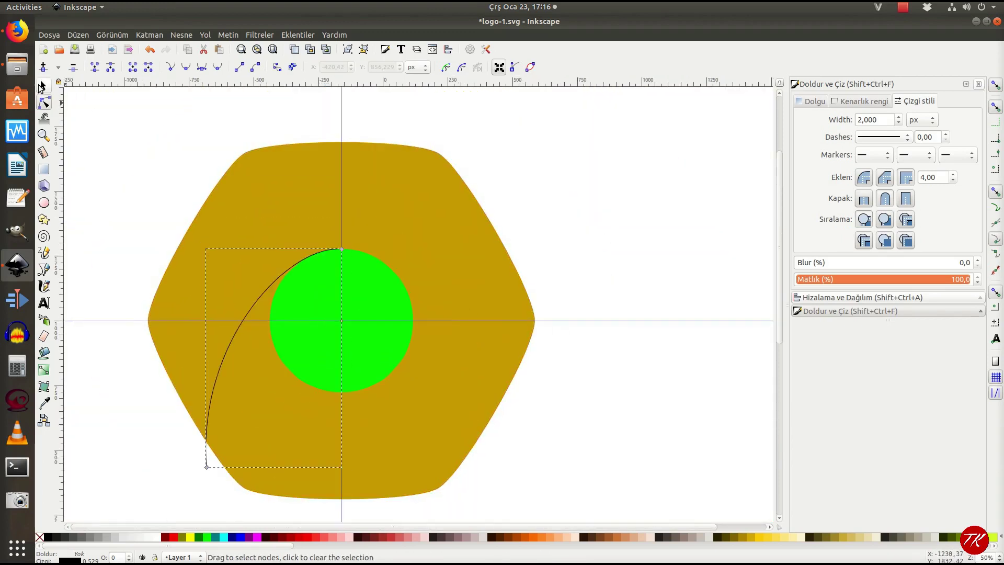
pyautogui.click(228, 358)
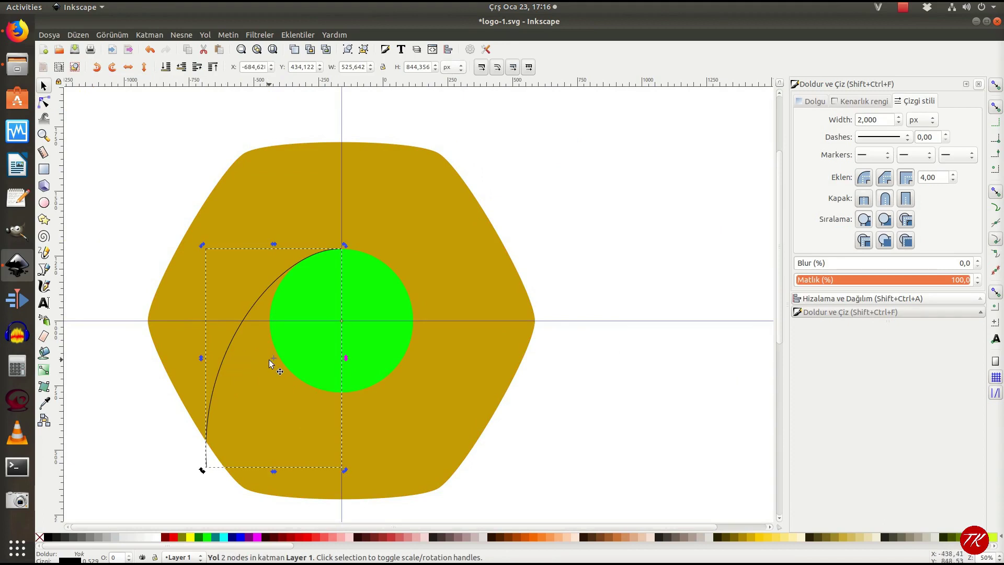
pyautogui.keyDown('ctrl'); pyautogui.scroll(2, 272, 367); pyautogui.keyUp('ctrl')
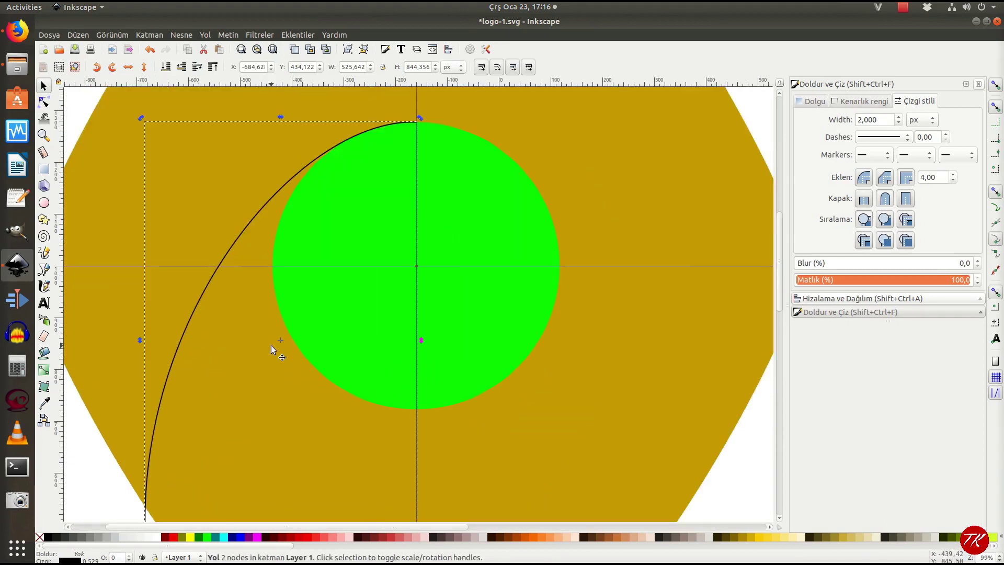
pyautogui.moveTo(281, 340); pyautogui.dragTo(416, 265)
pyautogui.keyDown('ctrl'); pyautogui.scroll(-2, 371, 356); pyautogui.keyUp('ctrl')
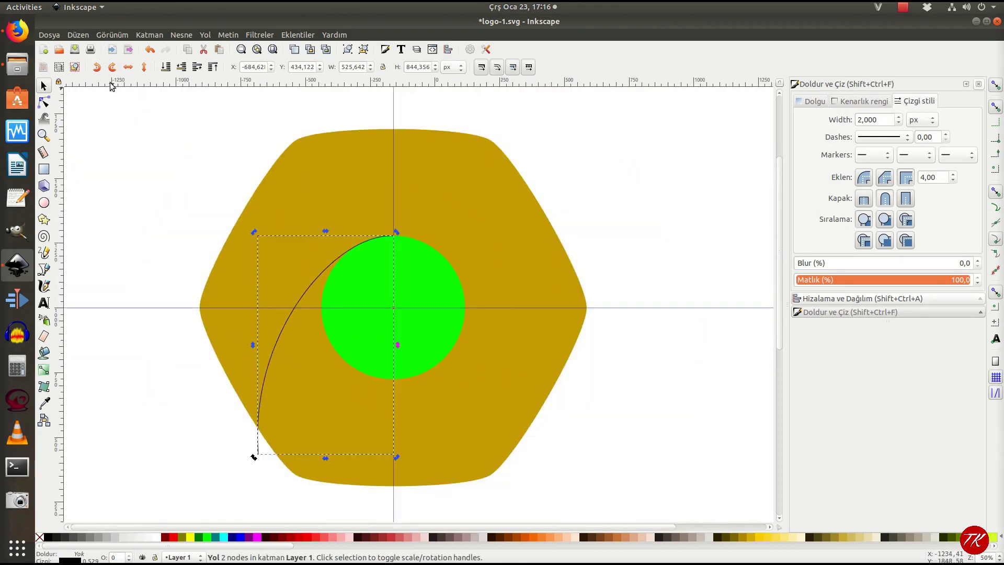
pyautogui.click(153, 181)
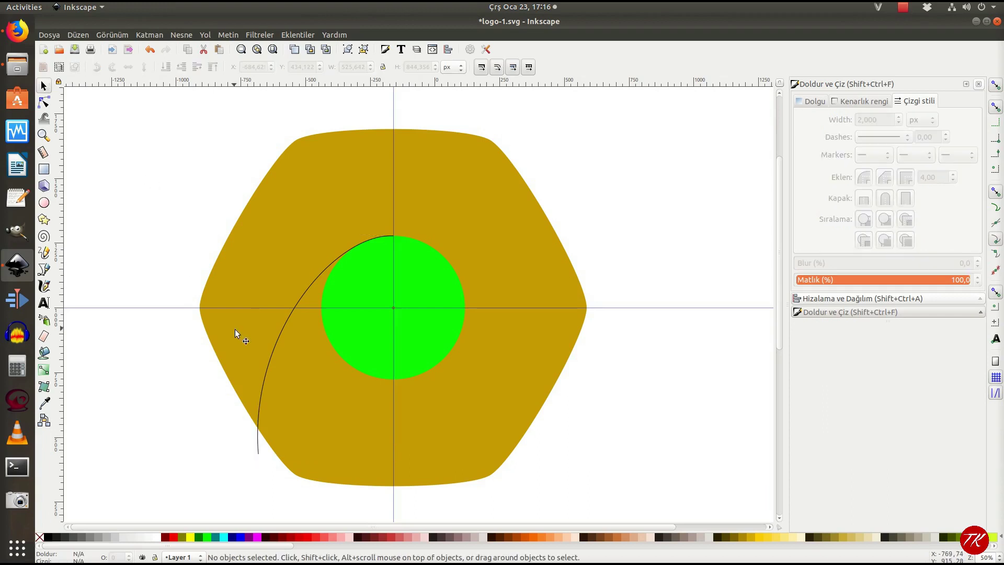
# Rotate two copies of the curve around the circle, one to the lower right and one to the top.
pyautogui.click(285, 321)
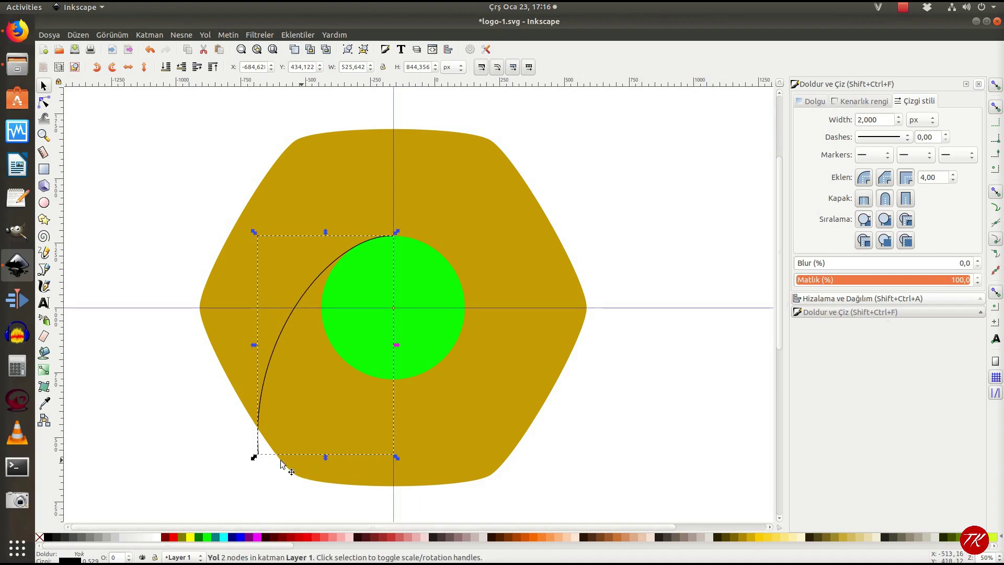
pyautogui.click(309, 284)
pyautogui.moveTo(254, 458)
pyautogui.mouseDown()
pyautogui.moveTo(537, 472)
pyautogui.moveTo(592, 356)
pyautogui.mouseUp()
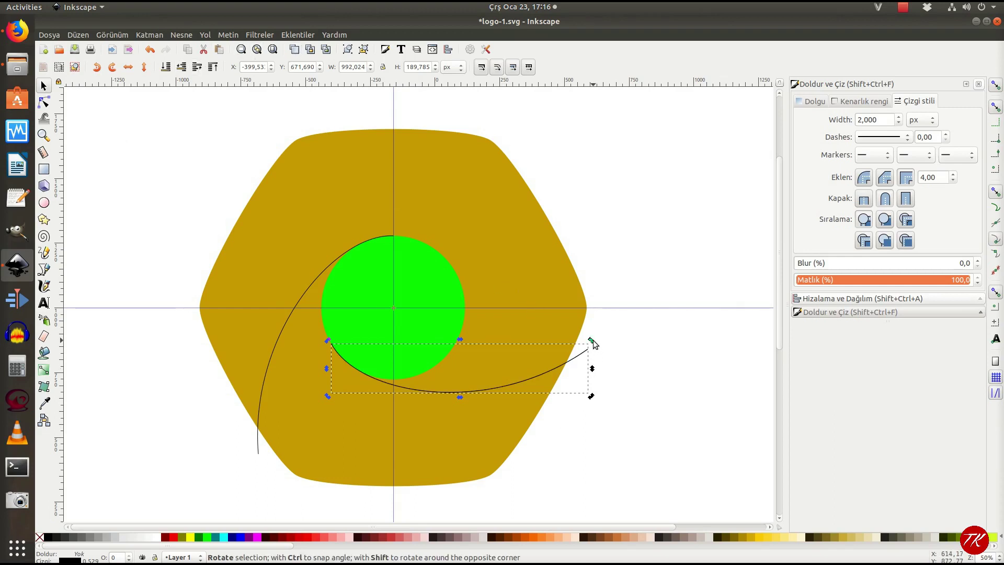
pyautogui.moveTo(591, 342)
pyautogui.mouseDown()
pyautogui.moveTo(550, 173)
pyautogui.moveTo(418, 87)
pyautogui.moveTo(318, 99)
pyautogui.mouseUp()
pyautogui.click(643, 242)
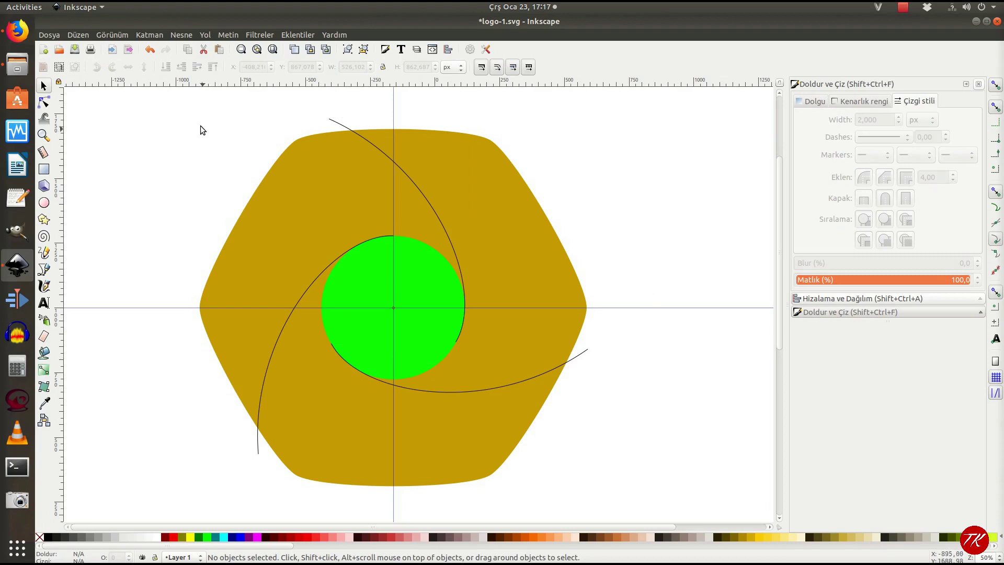
# Hide the guides and select both the gold hexagon and the green circle.
pyautogui.click(112, 39)
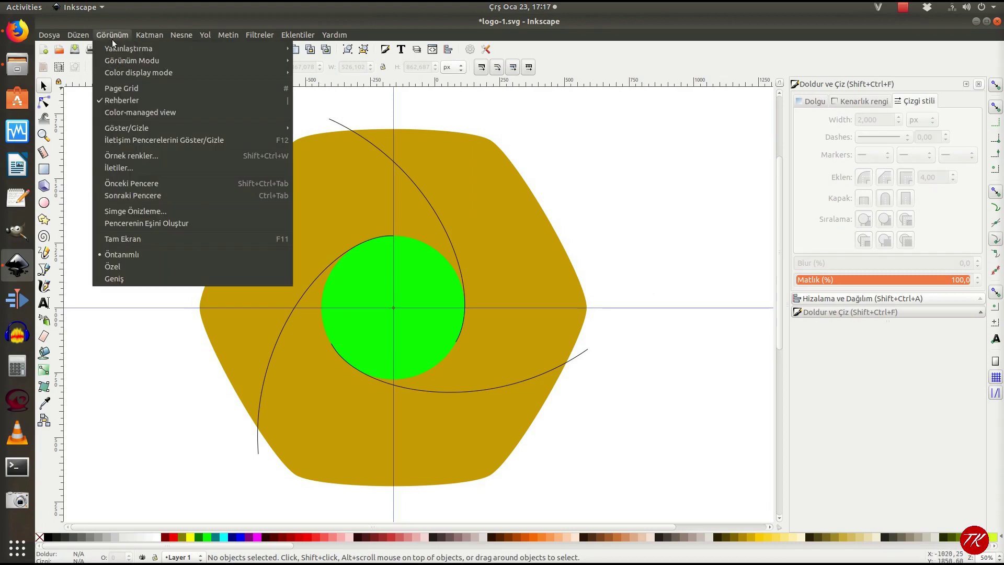
pyautogui.click(99, 95)
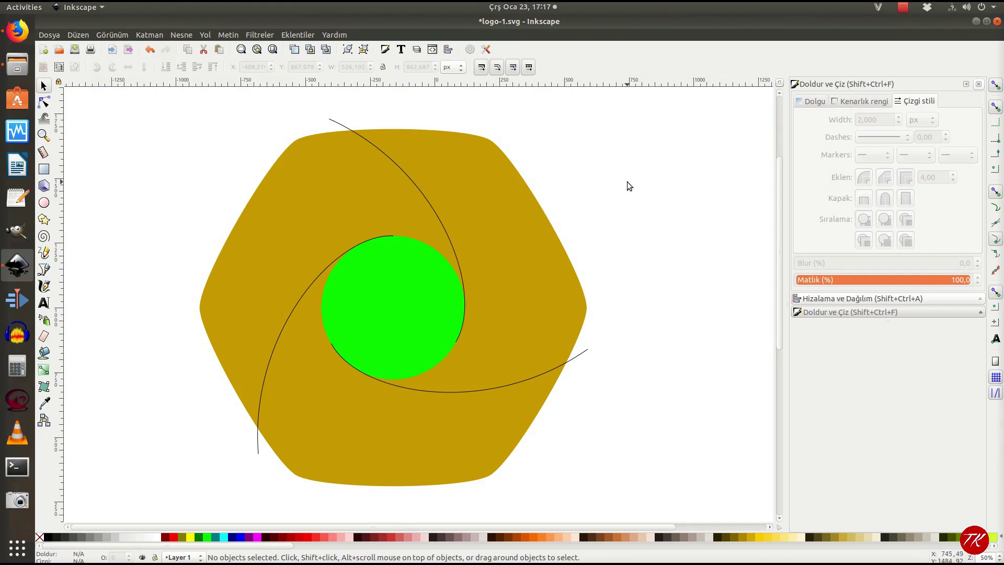
pyautogui.click(510, 277)
pyautogui.keyDown('shift'); pyautogui.click(412, 304); pyautogui.keyUp('shift')
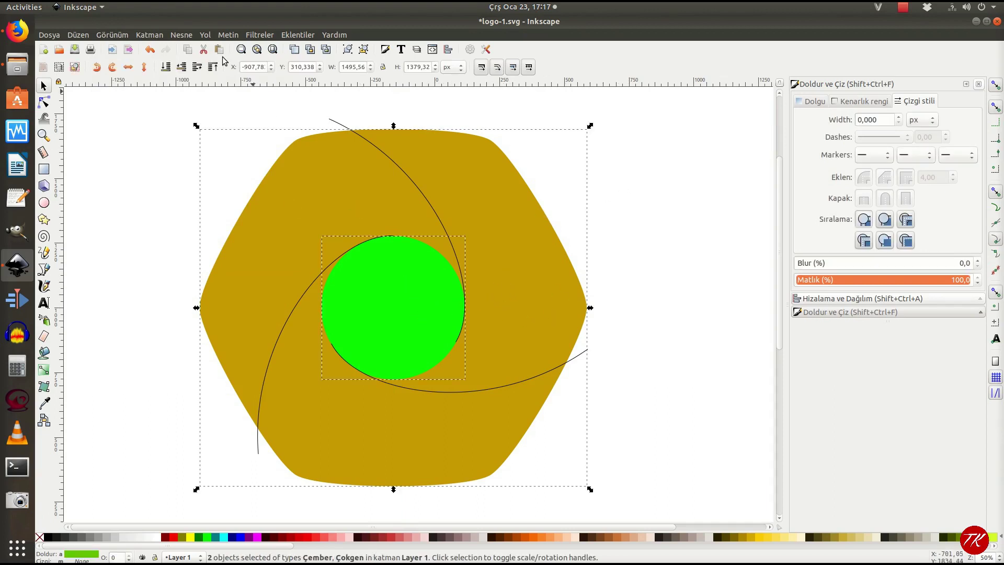
# Convert both shapes to paths and subtract the circle to punch a hole in the hexagon.
pyautogui.click(205, 35)
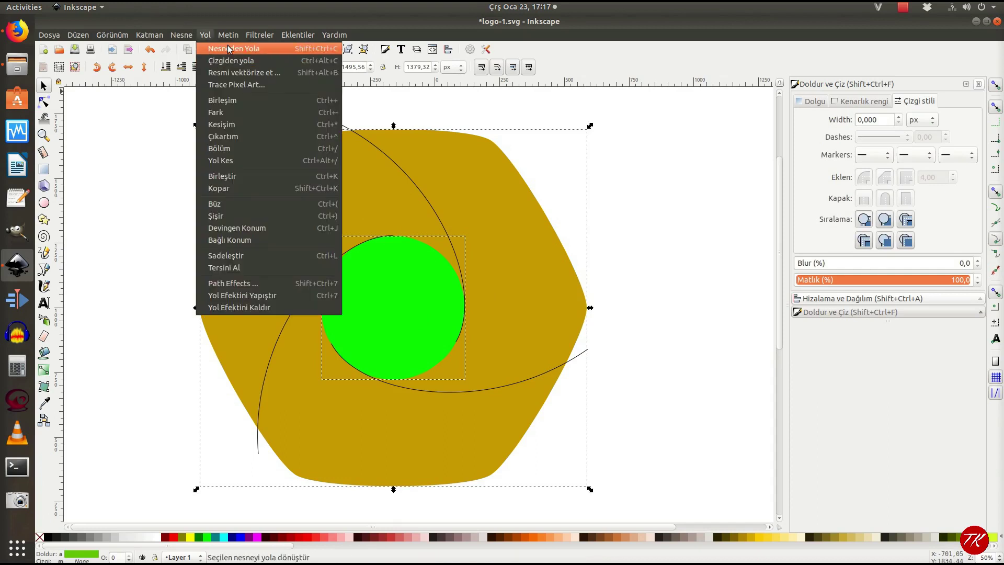
pyautogui.click(202, 43)
pyautogui.click(204, 36)
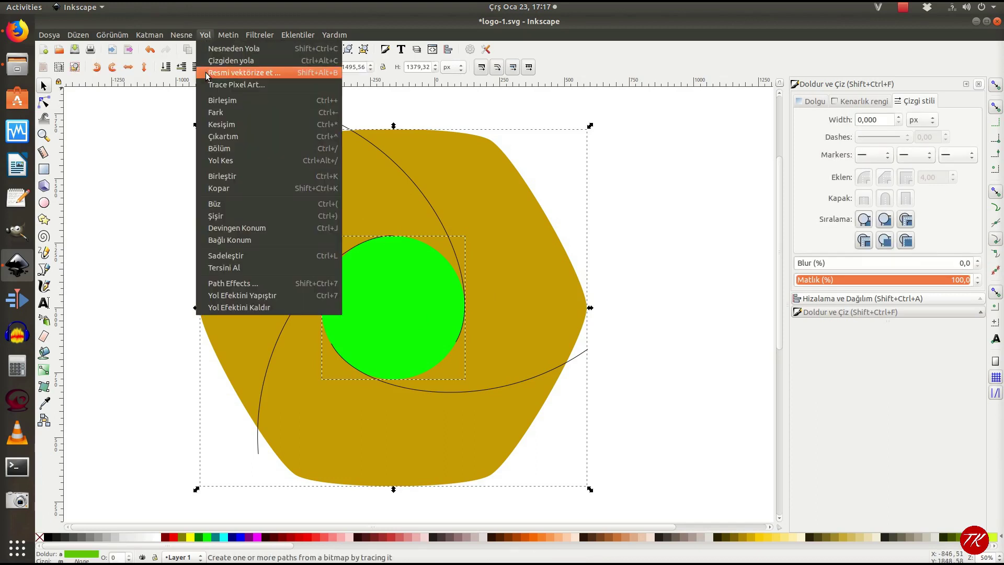
pyautogui.click(237, 112)
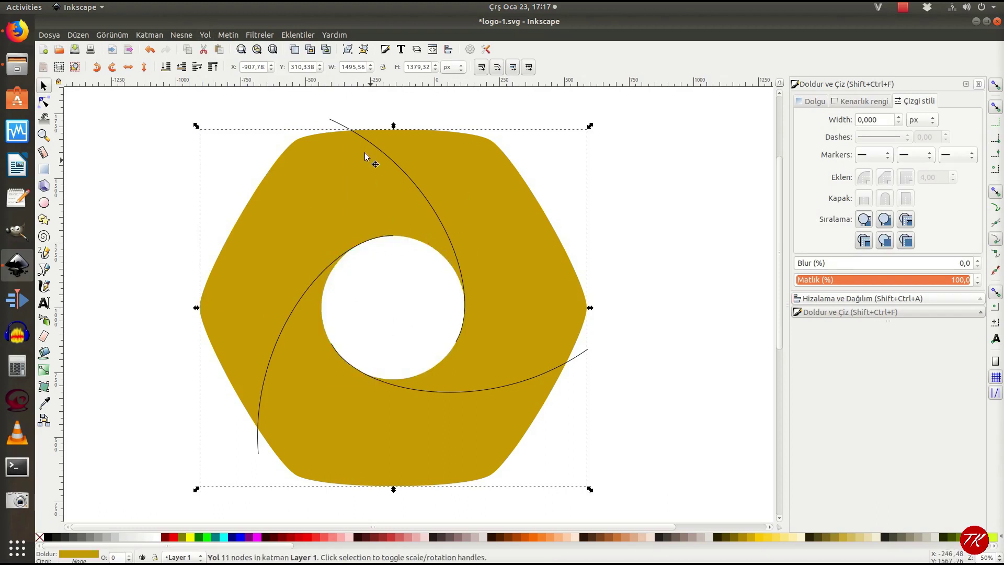
# Convert the three swirl curves' strokes to paths and union them into one shape.
pyautogui.click(334, 122)
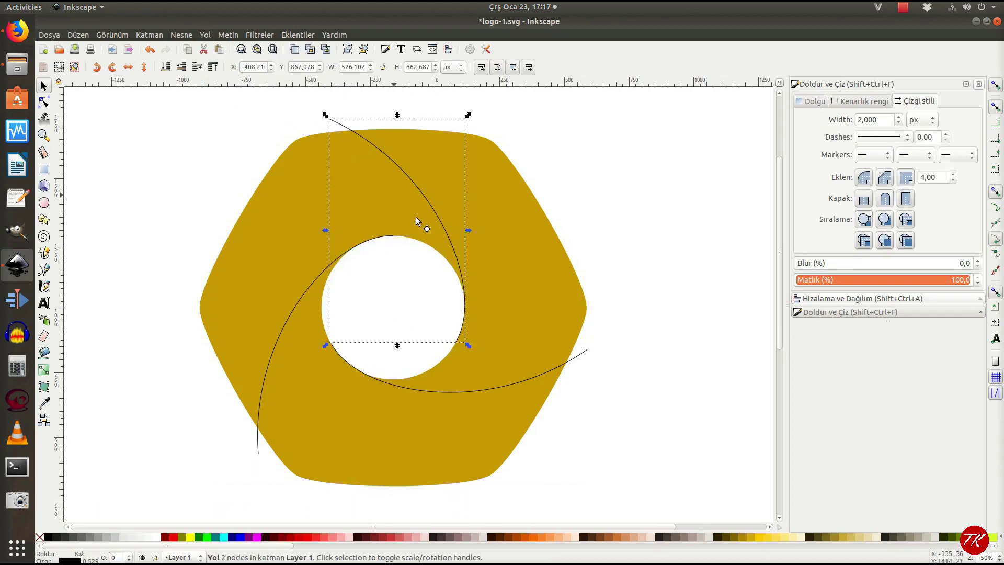
pyautogui.keyDown('shift'); pyautogui.click(572, 359); pyautogui.keyUp('shift')
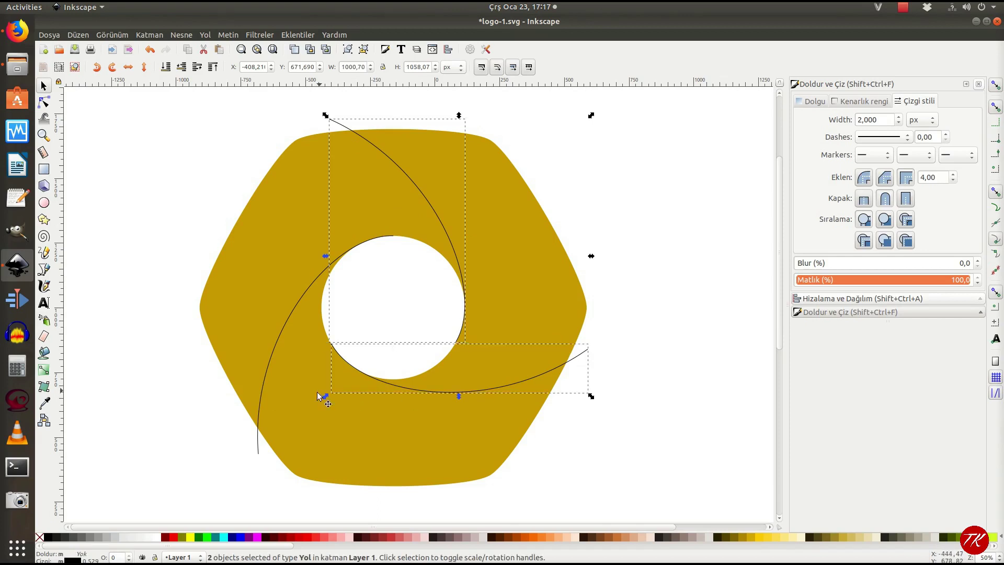
pyautogui.keyDown('shift'); pyautogui.click(258, 450); pyautogui.keyUp('shift')
pyautogui.click(204, 35)
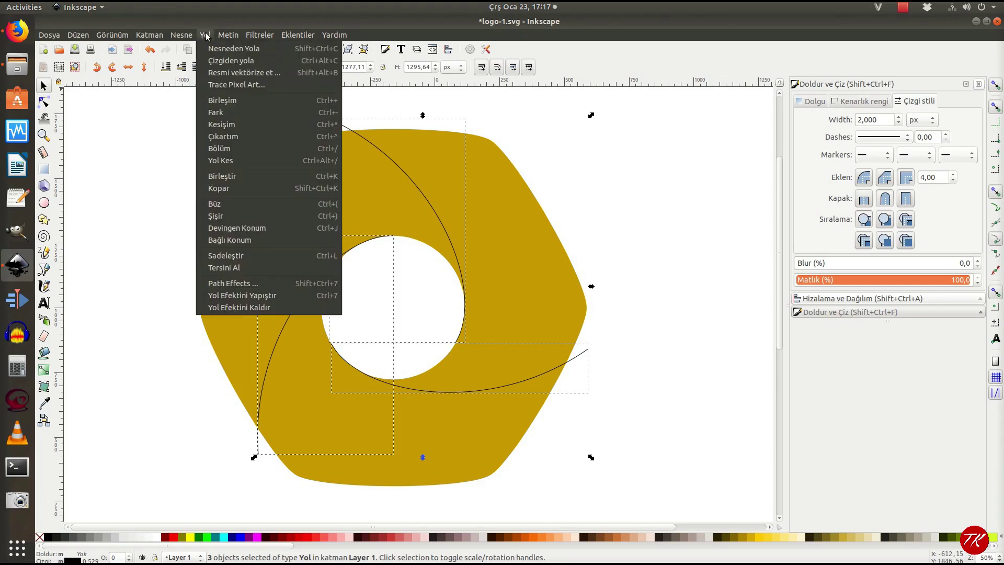
pyautogui.click(219, 61)
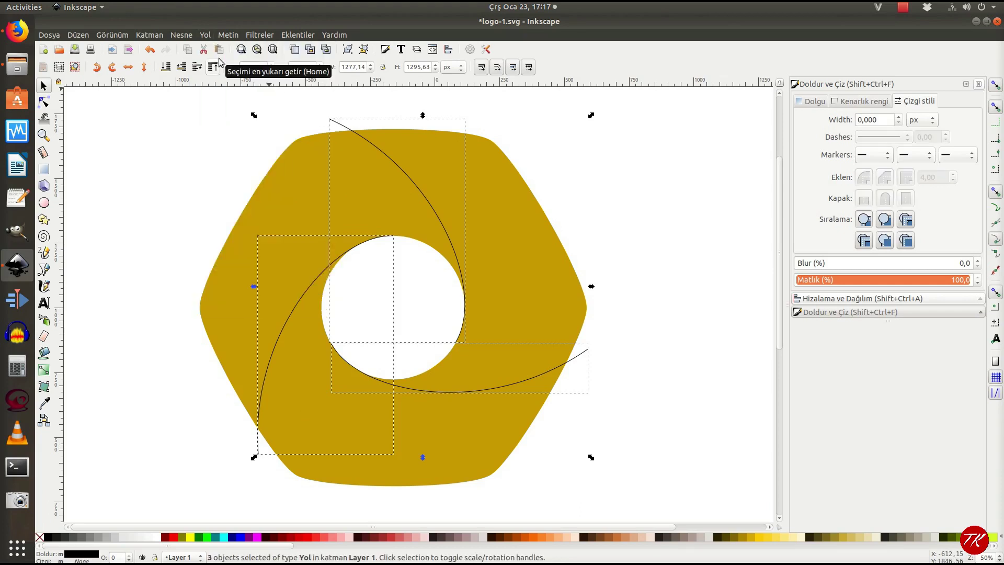
pyautogui.click(205, 35)
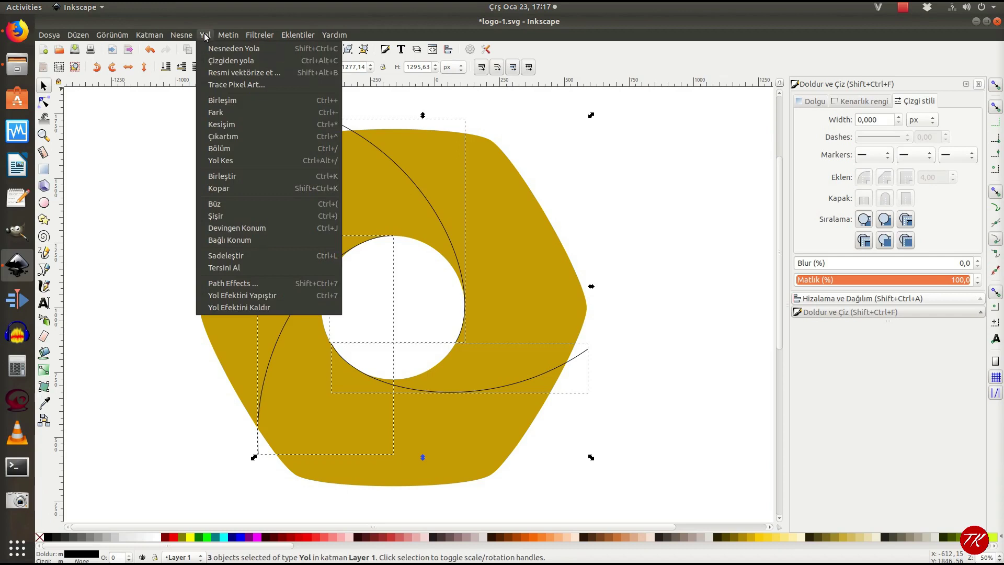
pyautogui.click(216, 100)
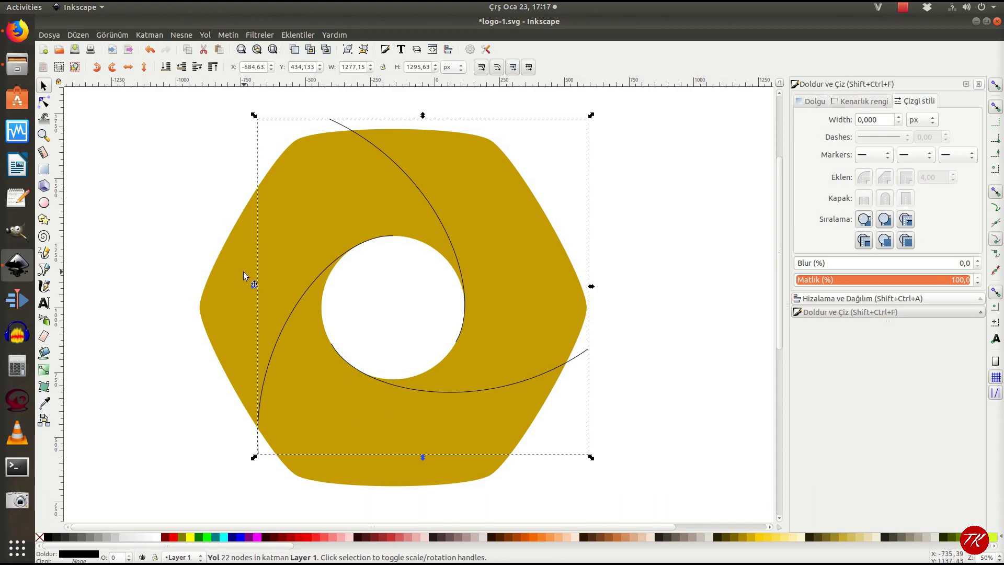
# Subtract the merged swirl shape from the hexagon with Path > Difference.
pyautogui.keyDown('shift'); pyautogui.click(224, 283); pyautogui.keyUp('shift')
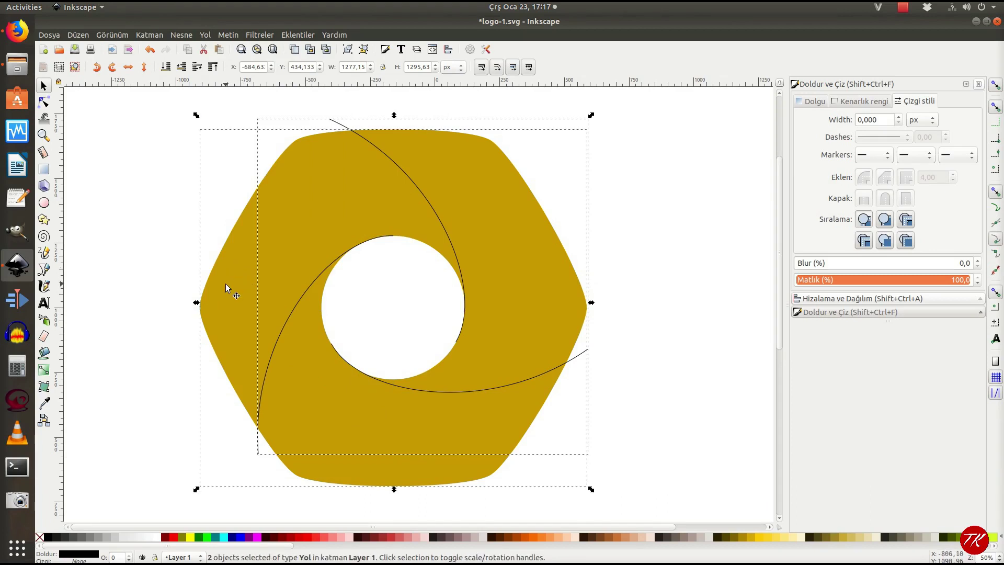
pyautogui.click(207, 37)
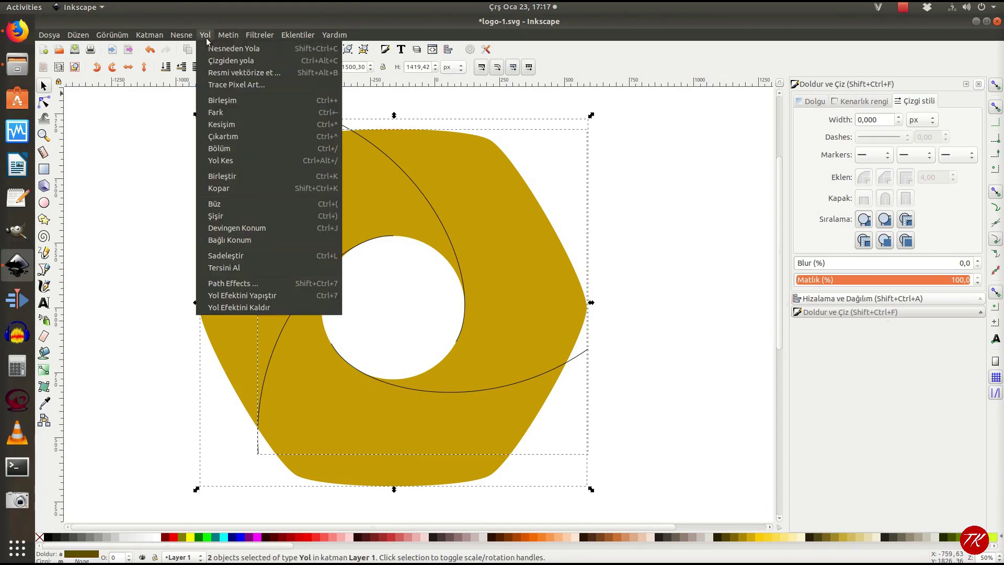
pyautogui.click(220, 113)
pyautogui.click(629, 298)
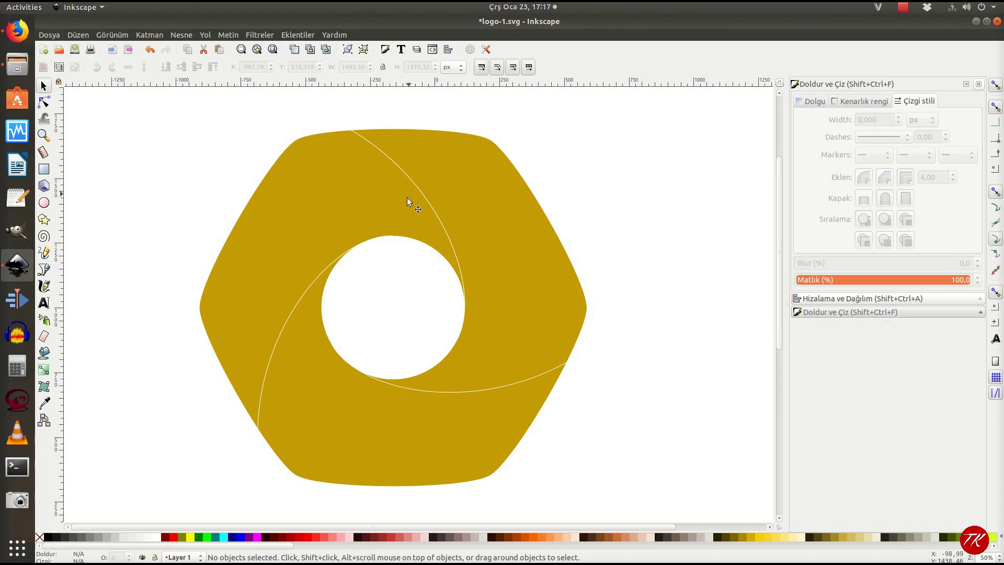
# Break the gold hexagon apart into separate swirl pieces with Path > Break Apart.
pyautogui.click(509, 262)
pyautogui.click(205, 35)
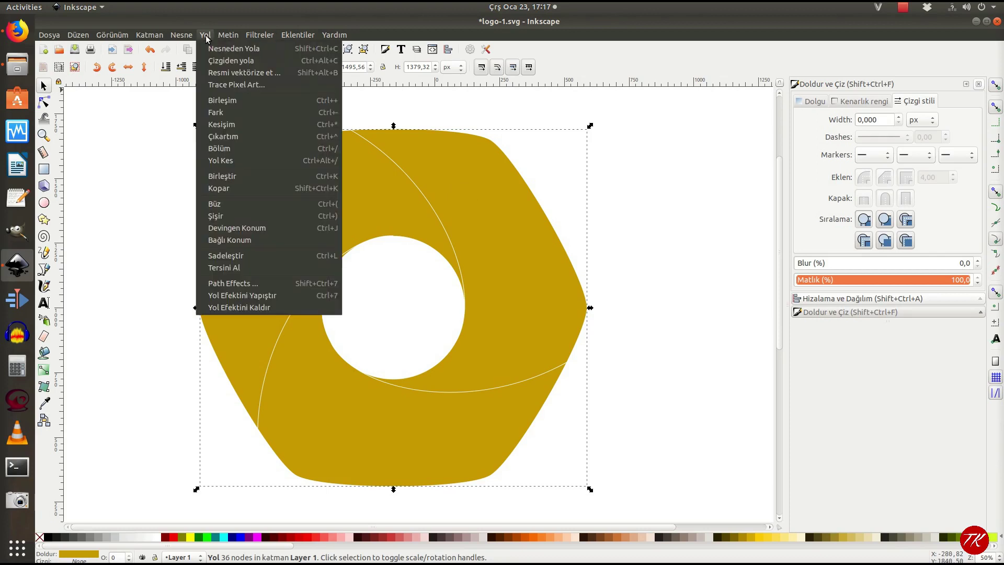
pyautogui.click(230, 189)
# Test-move the top-right and bottom pieces, undo both moves, then select the left piece.
pyautogui.click(639, 237)
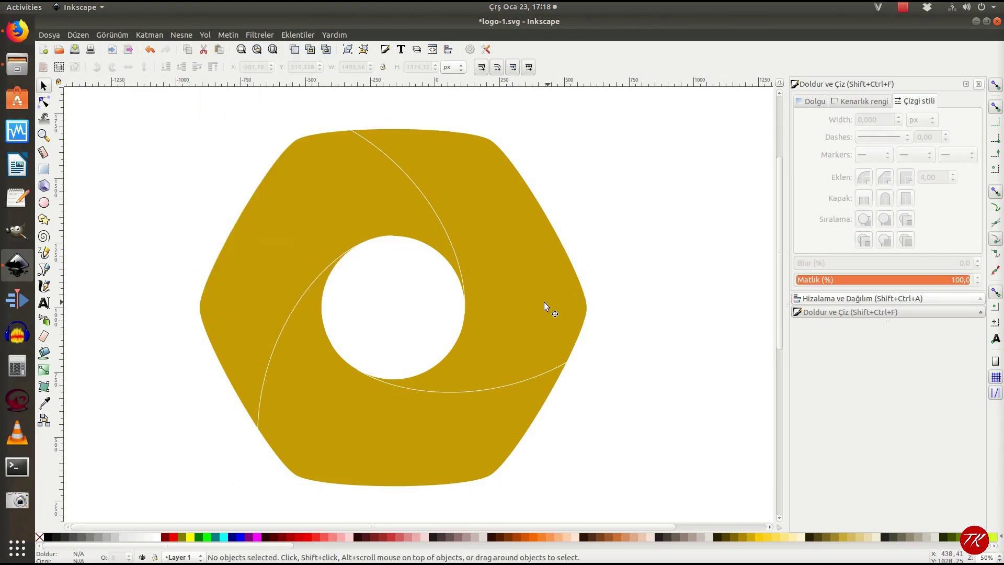
pyautogui.moveTo(544, 302); pyautogui.dragTo(580, 288)
pyautogui.moveTo(378, 460); pyautogui.dragTo(376, 484)
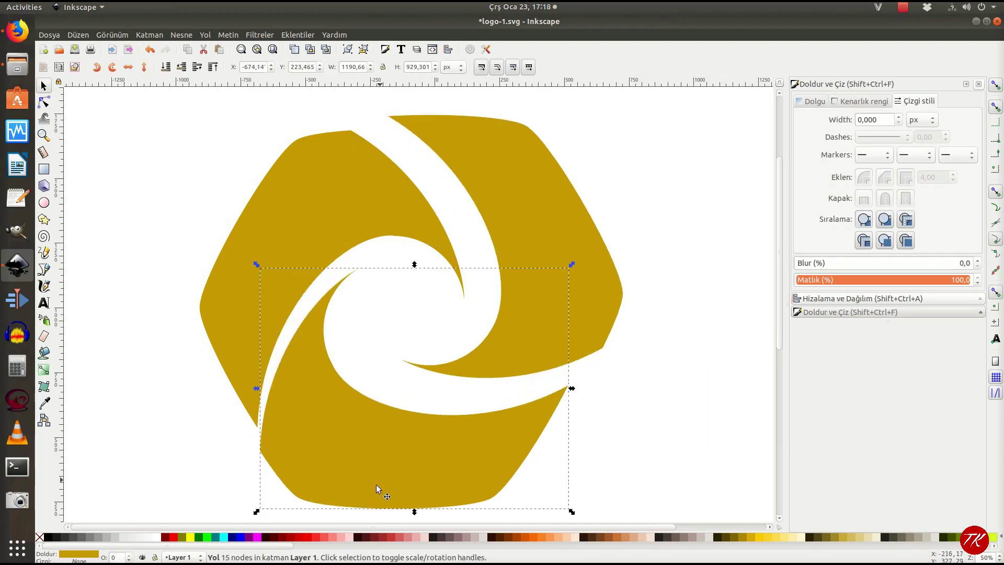
pyautogui.hotkey('ctrl', 'z')
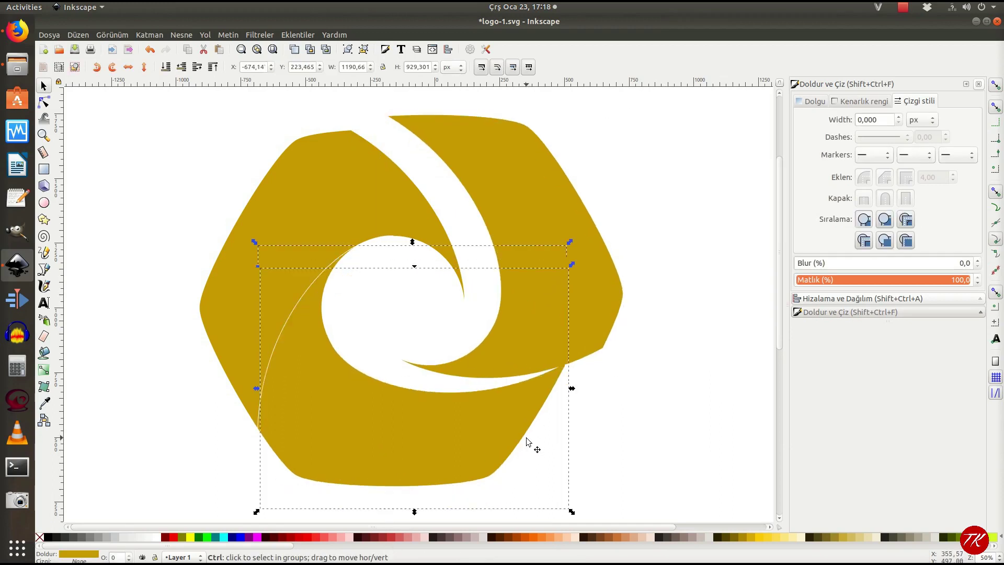
pyautogui.hotkey('ctrl', 'z')
pyautogui.click(660, 271)
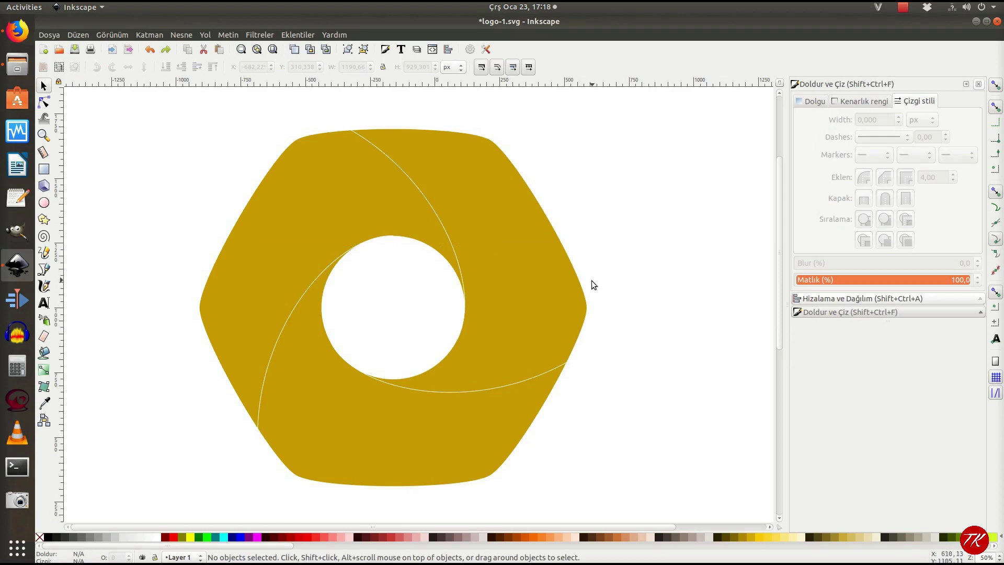
pyautogui.click(278, 233)
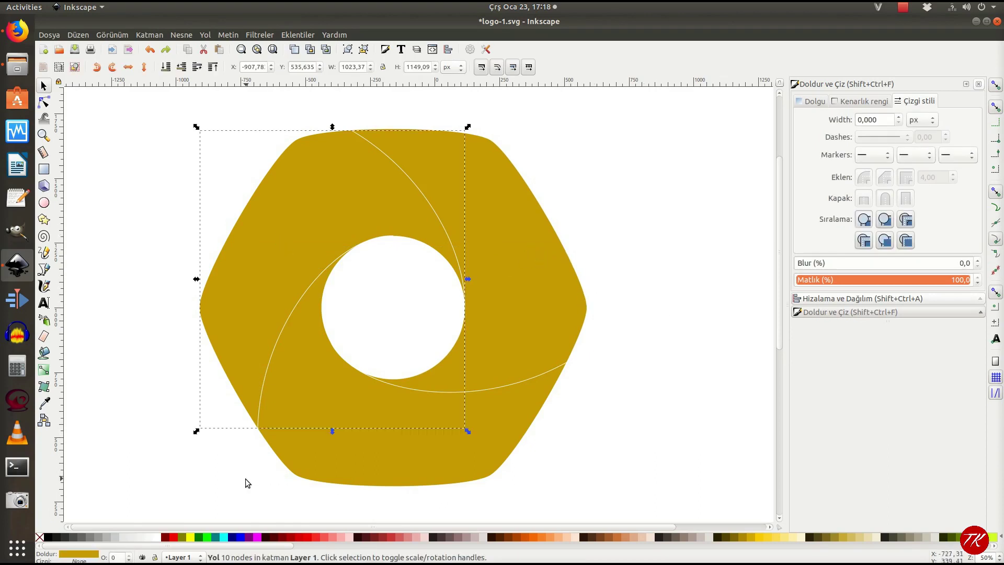
# Give the left piece a linear gradient ending in yellow #FFCC00 at its lower left.
pyautogui.click(44, 372)
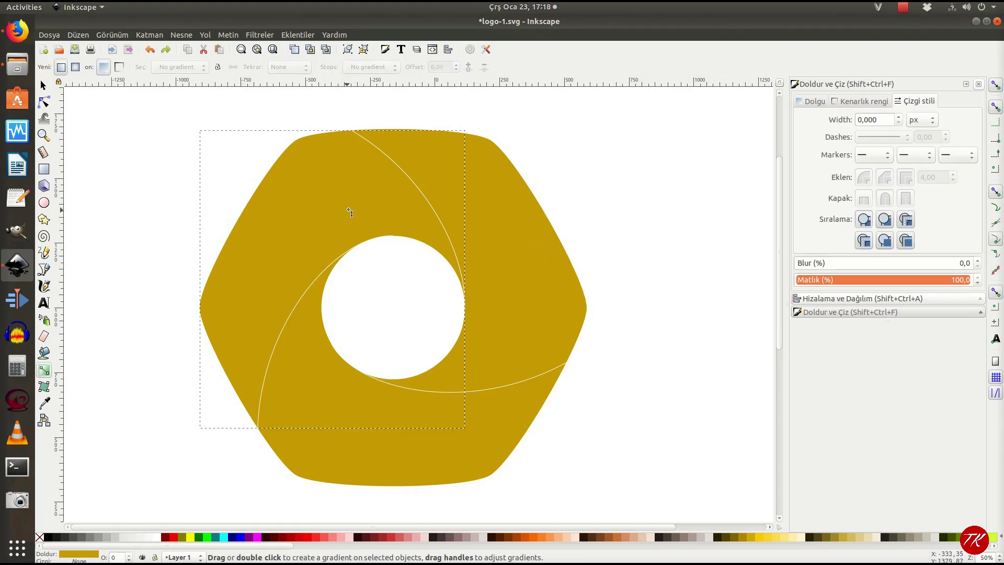
pyautogui.moveTo(339, 173)
pyautogui.mouseDown()
pyautogui.moveTo(263, 278)
pyautogui.moveTo(239, 350)
pyautogui.mouseUp()
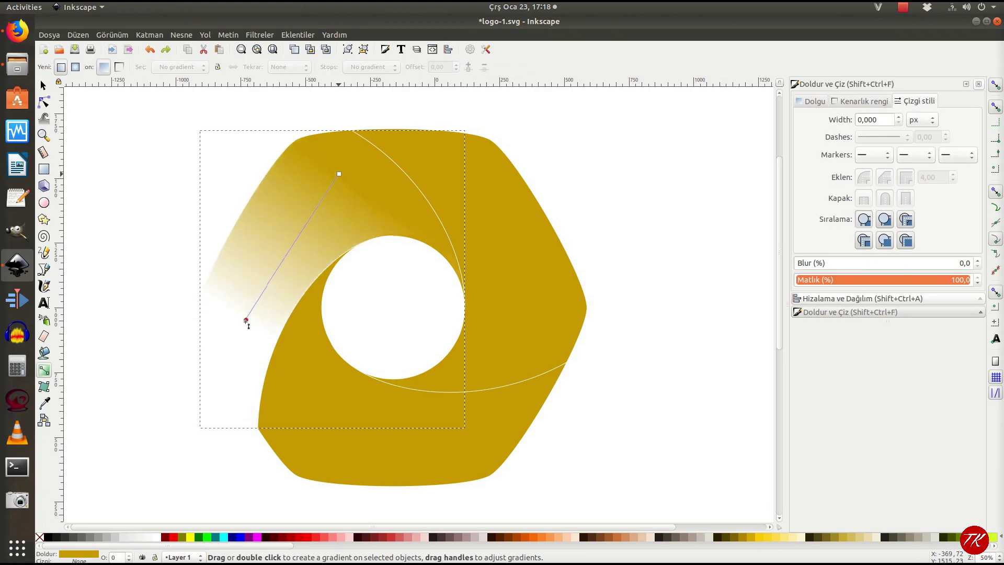
pyautogui.click(339, 173)
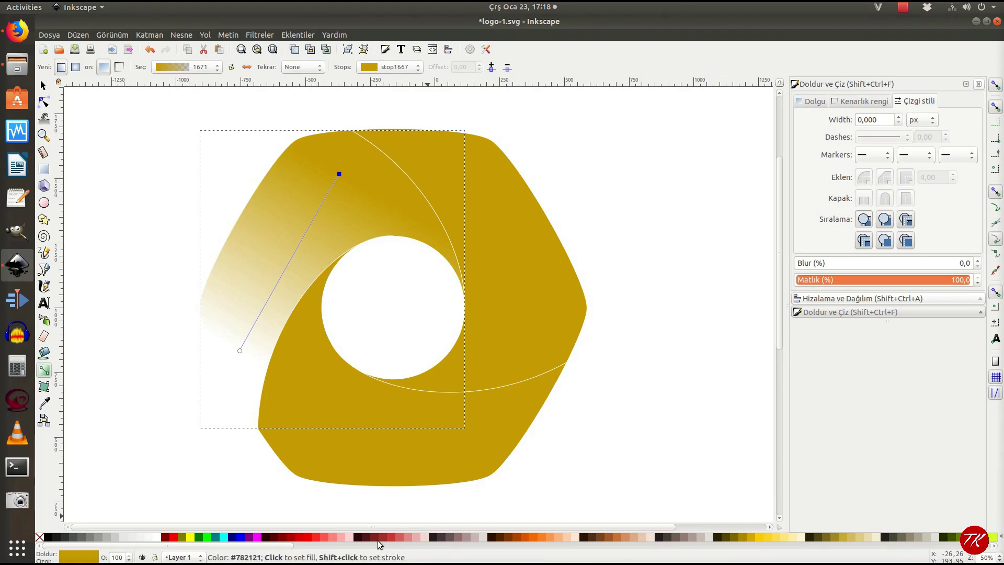
pyautogui.moveTo(263, 547); pyautogui.dragTo(454, 544)
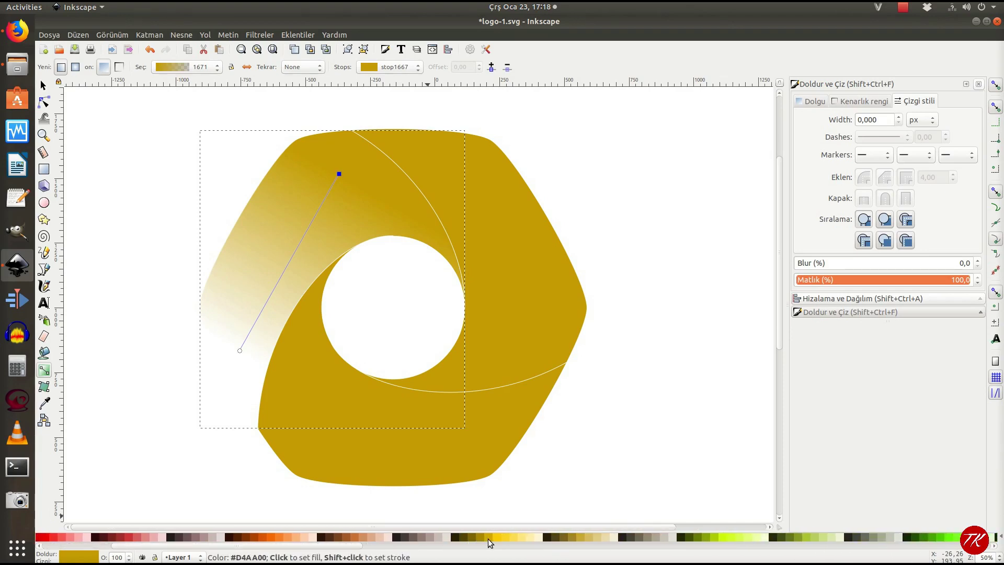
pyautogui.click(239, 351)
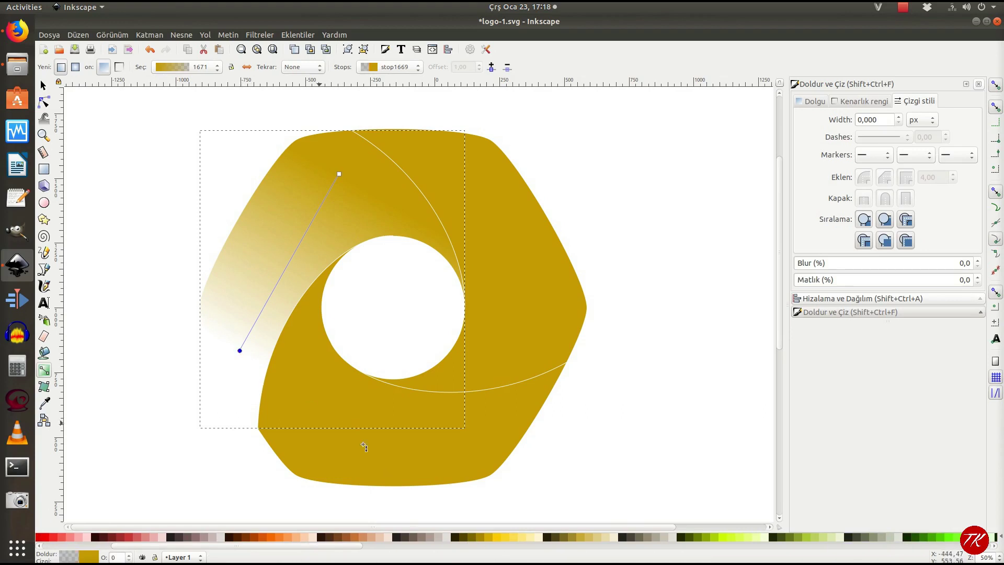
pyautogui.click(495, 535)
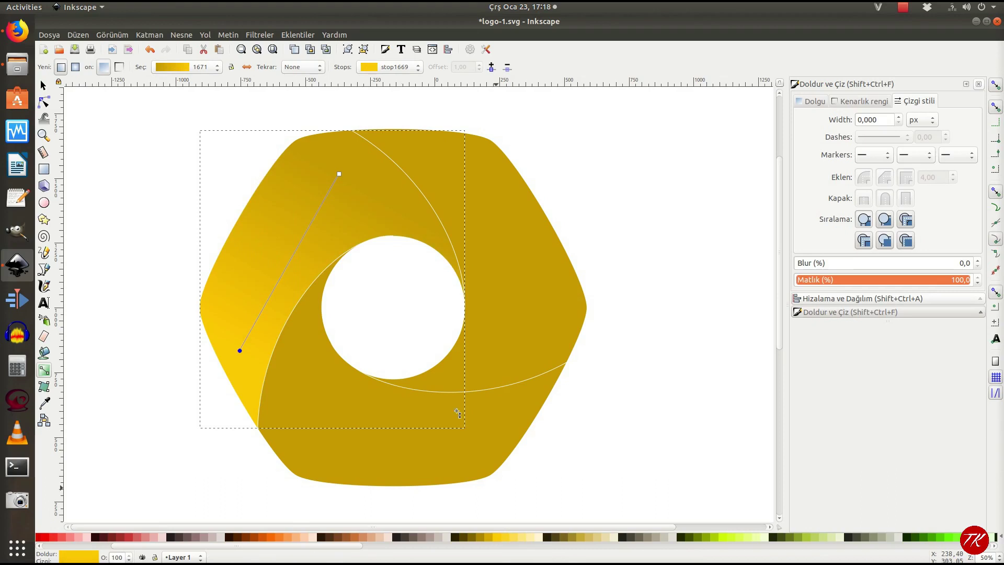
pyautogui.click(555, 305)
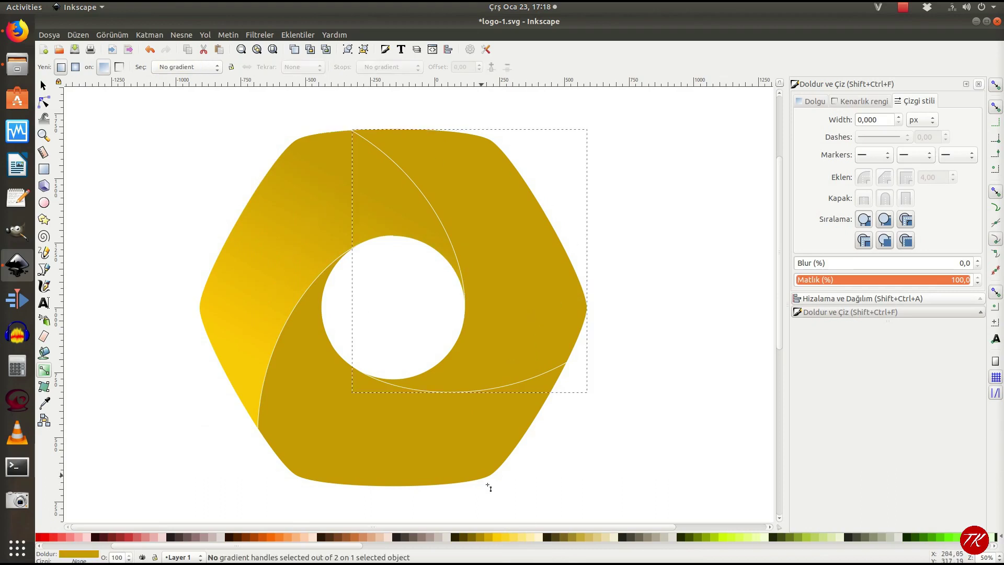
# Fill the right piece dark teal with an upward gradient ending in bright aqua #2AFFD5.
pyautogui.moveTo(347, 546); pyautogui.dragTo(652, 556)
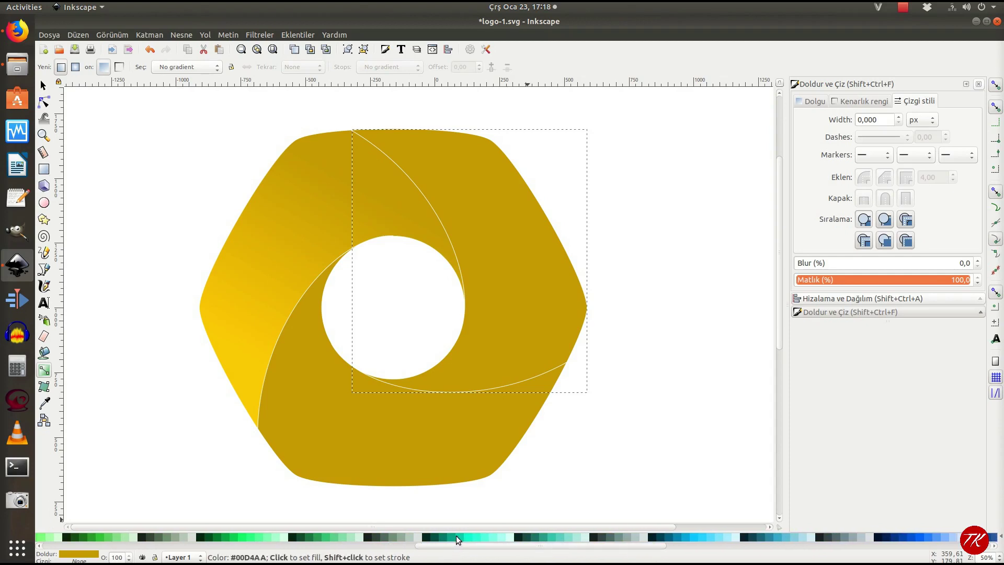
pyautogui.click(459, 536)
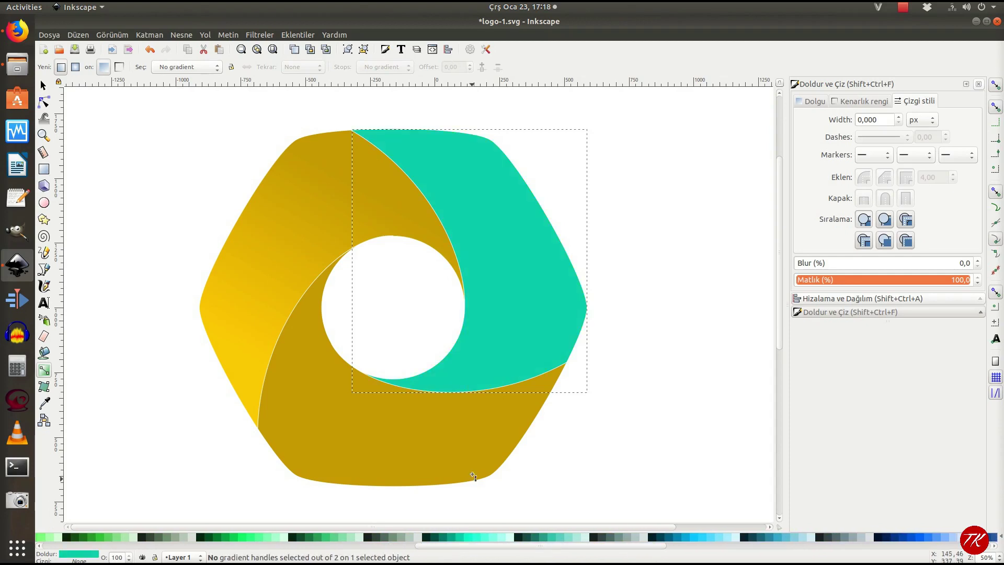
pyautogui.click(453, 538)
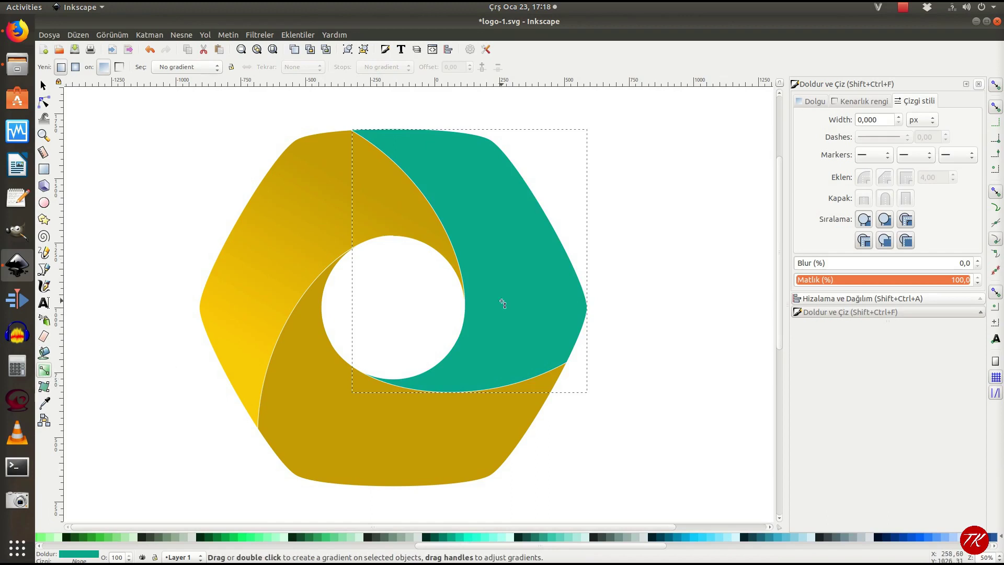
pyautogui.moveTo(534, 338); pyautogui.dragTo(442, 158)
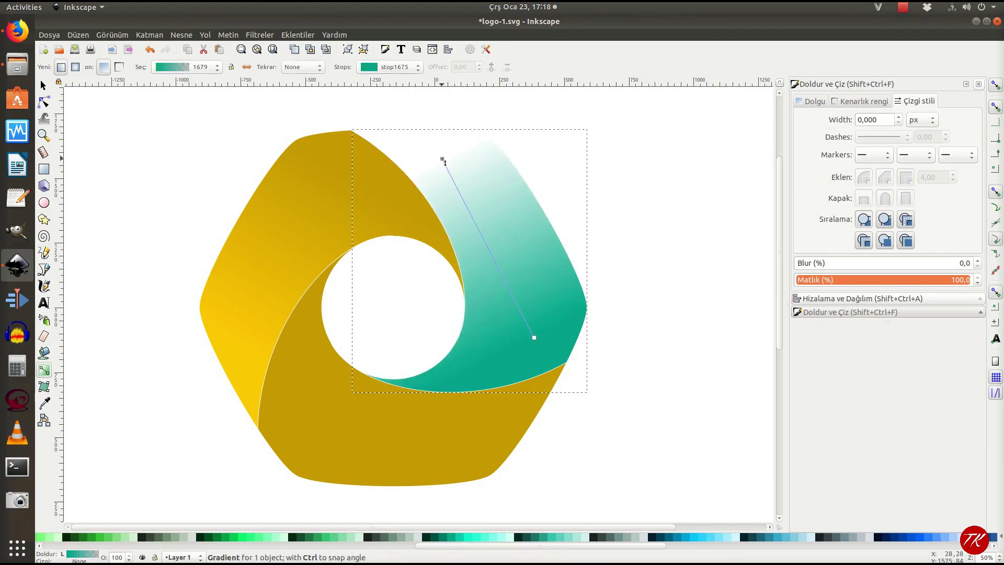
pyautogui.click(478, 539)
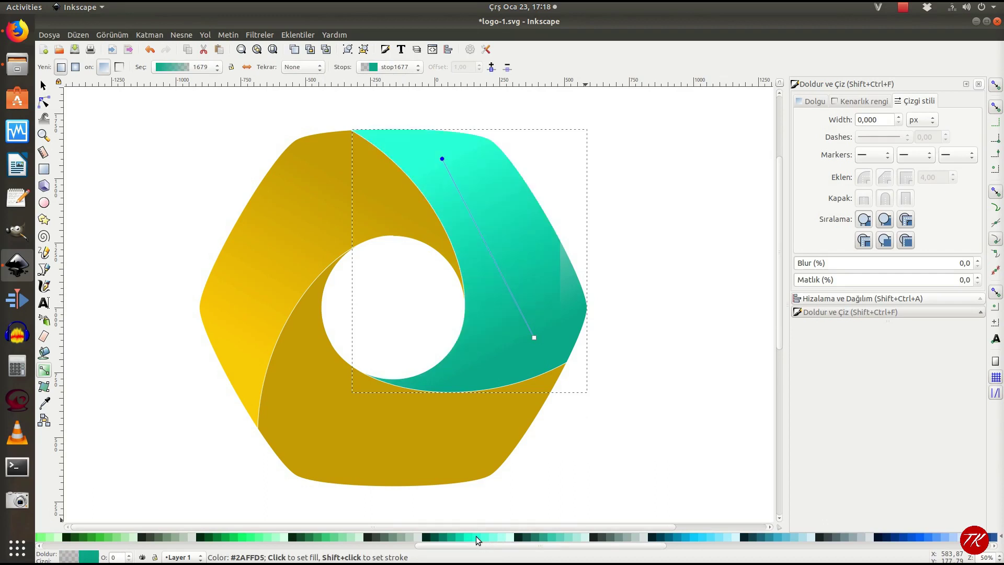
# Fill the bottom piece deep blue with a left-to-right gradient ending in cyan #00CCFF.
pyautogui.click(405, 444)
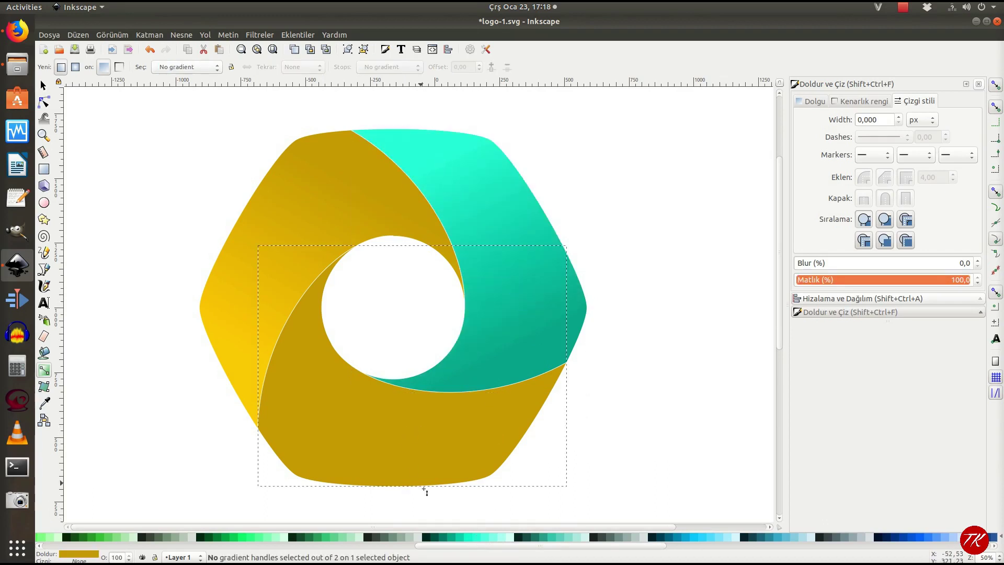
pyautogui.click(686, 538)
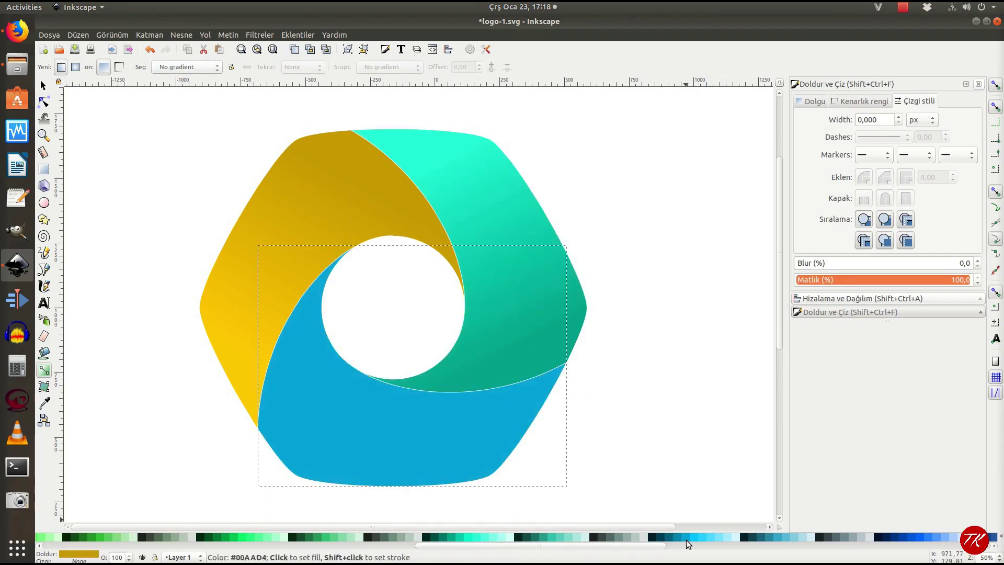
pyautogui.click(677, 537)
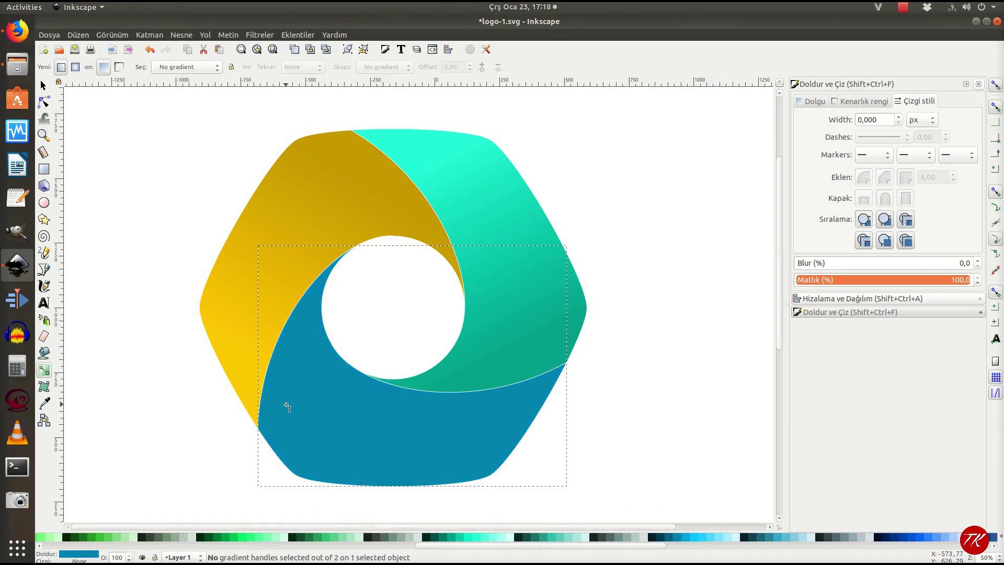
pyautogui.moveTo(291, 407); pyautogui.dragTo(535, 422)
pyautogui.click(535, 422)
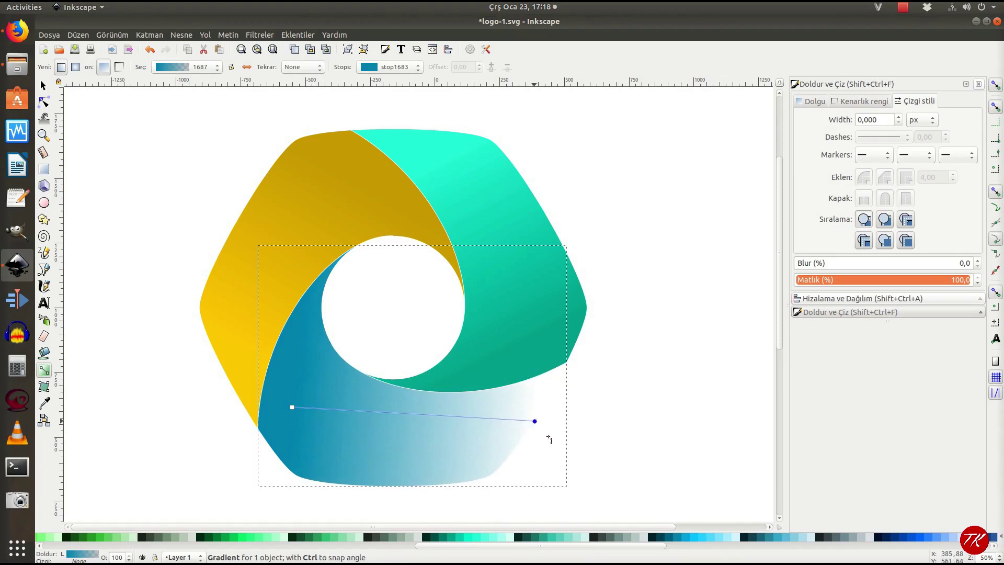
pyautogui.click(702, 538)
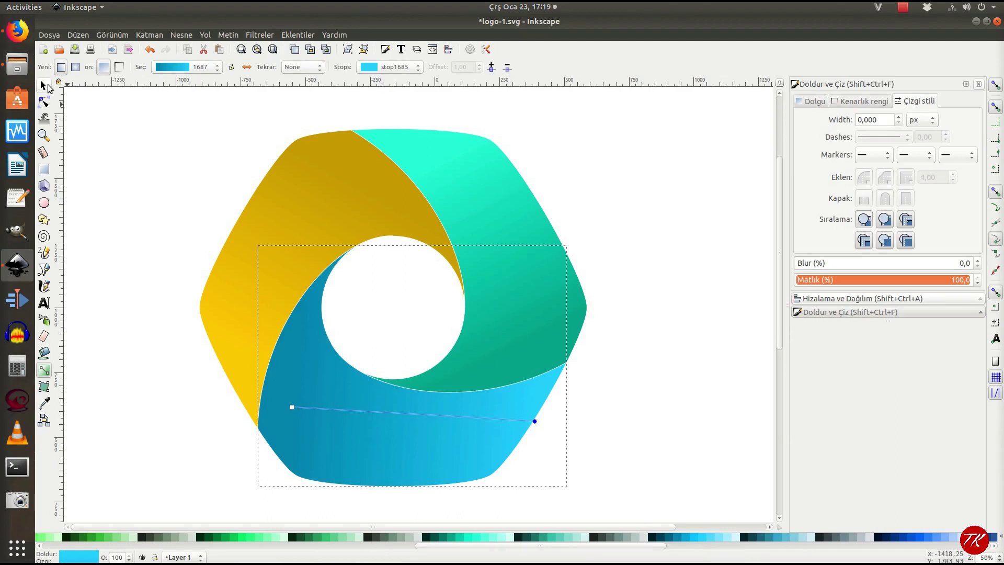
pyautogui.click(43, 86)
pyautogui.click(634, 324)
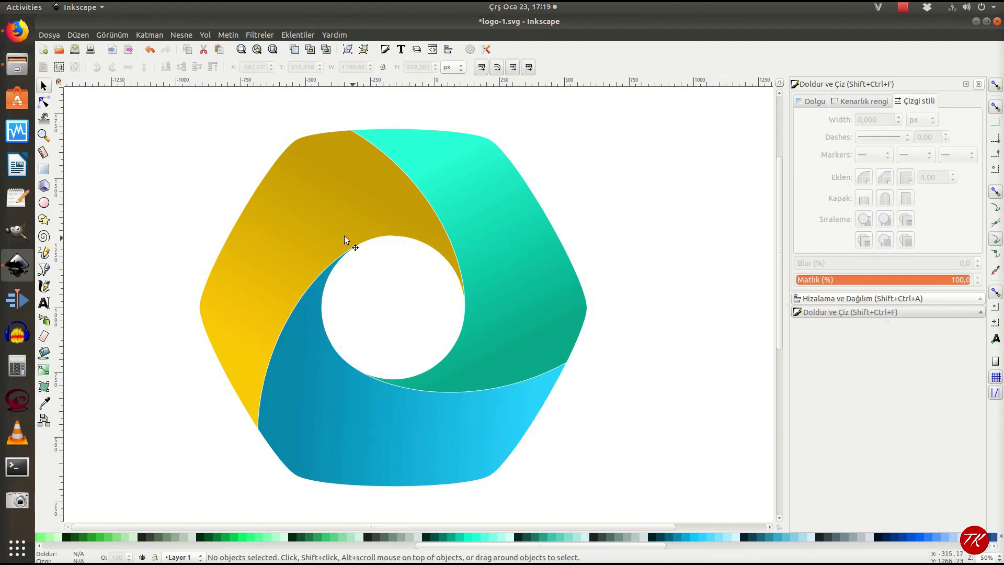
pyautogui.scroll(-2, 627, 381)
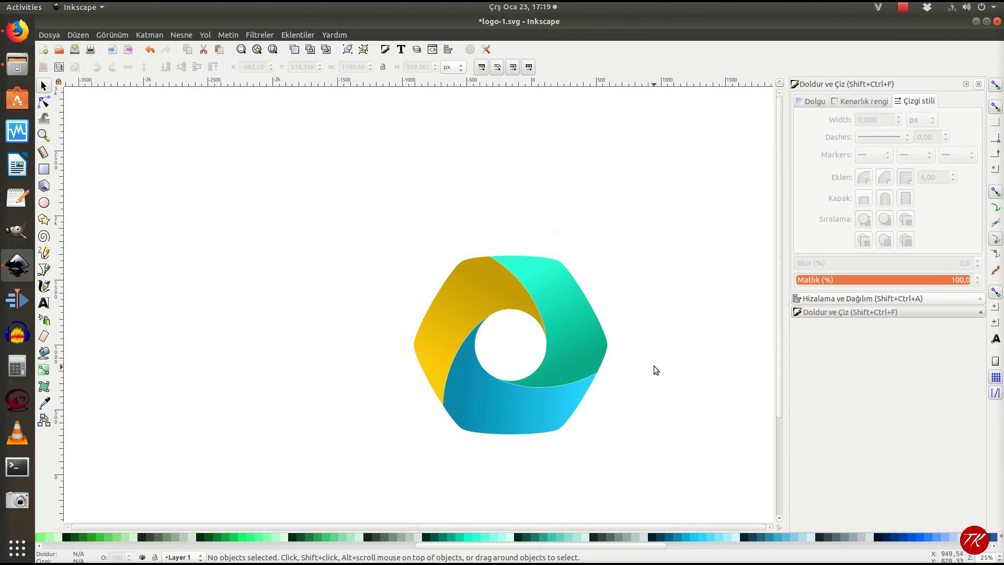
pyautogui.hotkey('ctrl', 'Right')
pyautogui.hotkey('ctrl', 'Right')
pyautogui.hotkey('ctrl', 'Right')
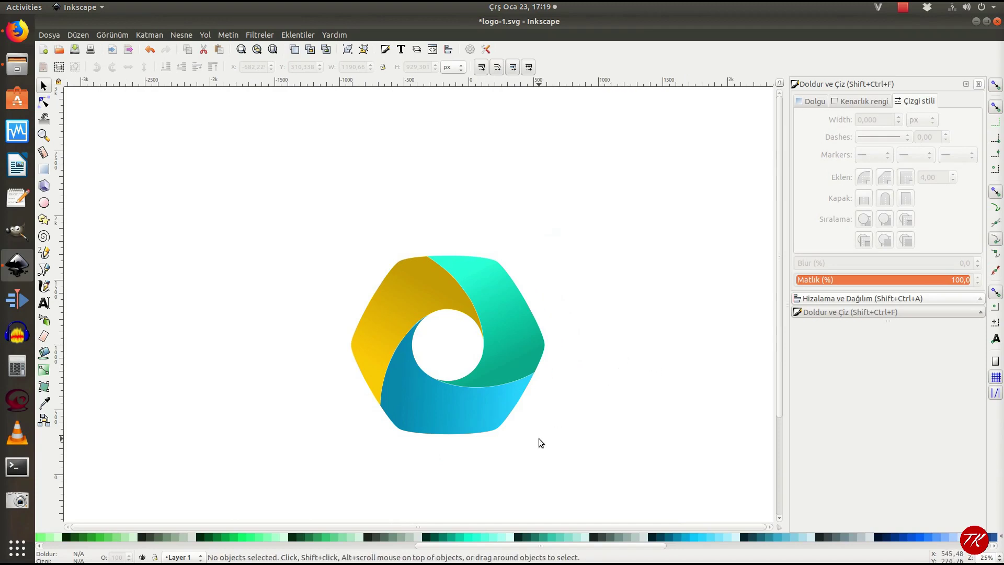
pyautogui.keyDown('ctrl'); pyautogui.scroll(1, 535, 432); pyautogui.keyUp('ctrl')
pyautogui.scroll(-1, 535, 431)
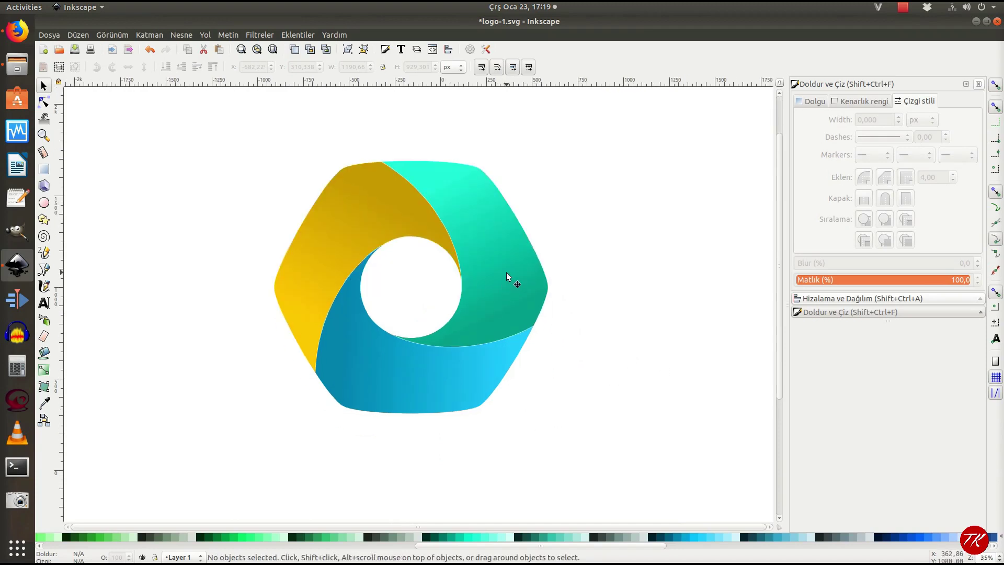
pyautogui.hscroll(-1, 223, 144)
pyautogui.scroll(1, 224, 144)
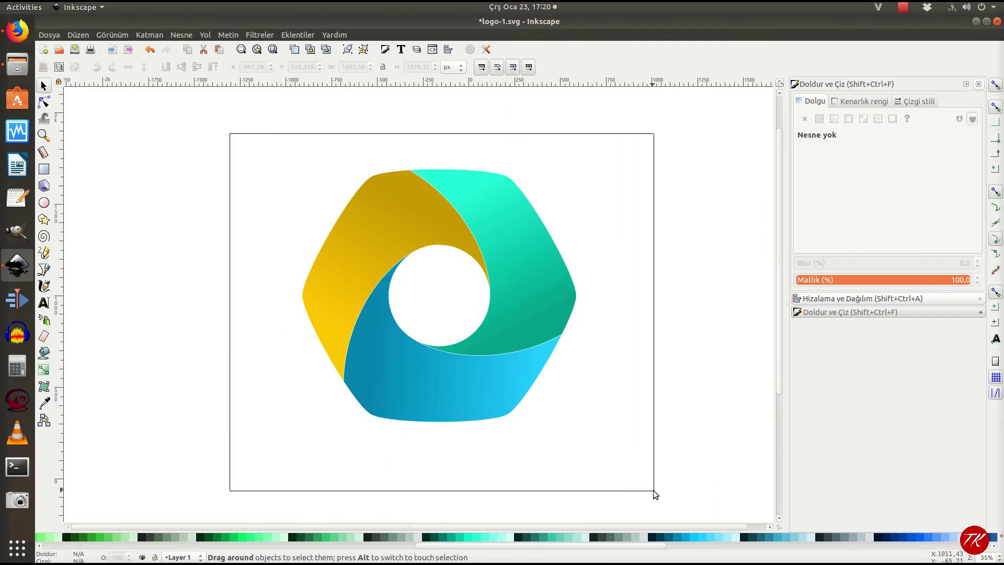
# Give all four logo pieces a flat white outline.
pyautogui.moveTo(417, 313); pyautogui.dragTo(673, 496)
pyautogui.click(852, 100)
pyautogui.click(820, 119)
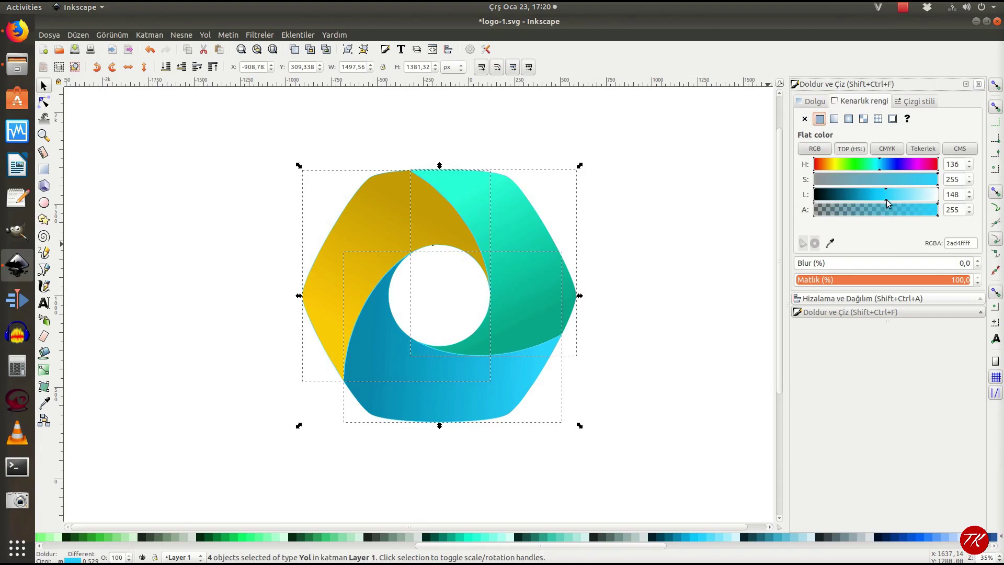
pyautogui.moveTo(887, 203); pyautogui.dragTo(942, 203)
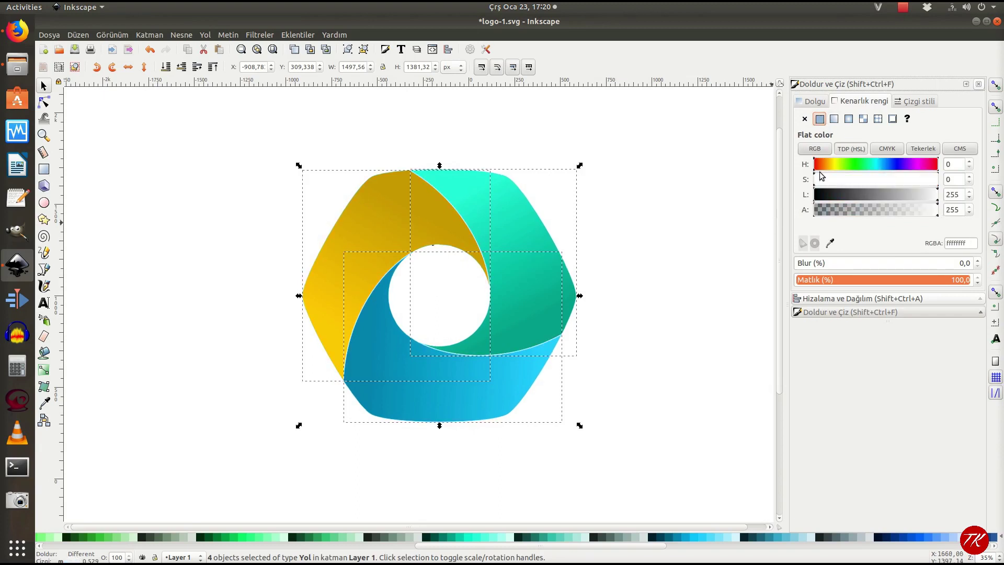
pyautogui.click(587, 349)
# Set the outline width to 4 px on the teal and blue pieces.
pyautogui.click(556, 295)
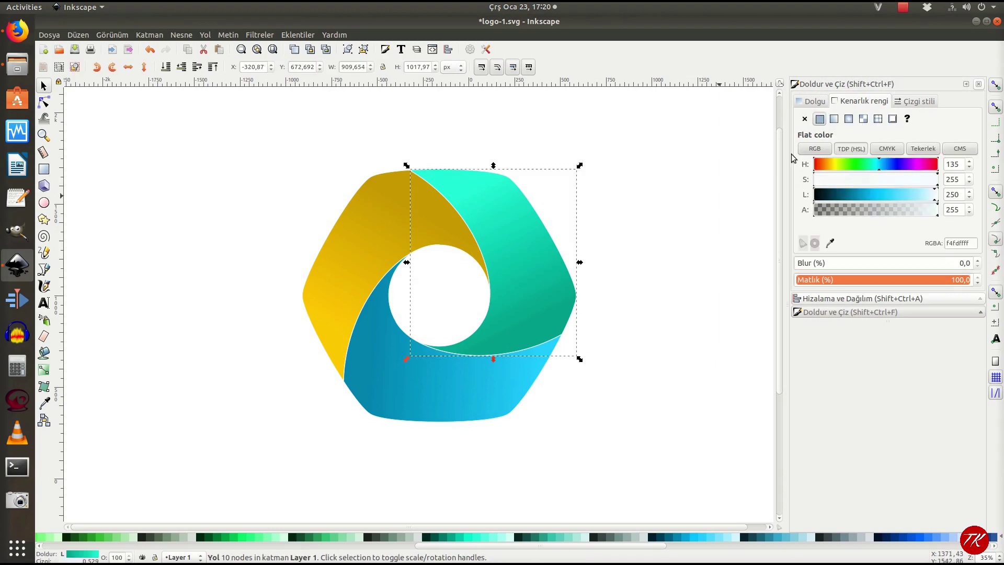
pyautogui.click(902, 101)
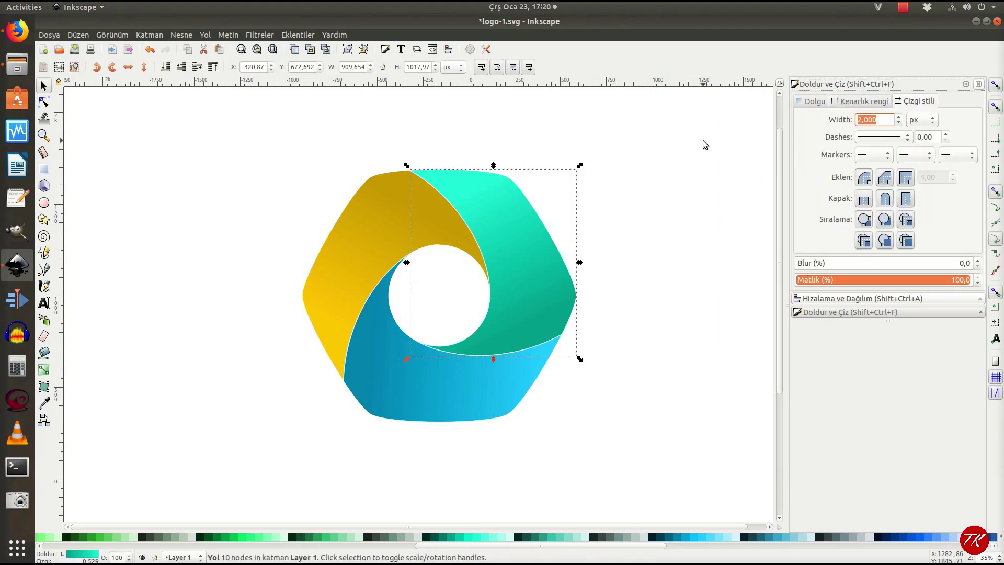
pyautogui.write('4')
pyautogui.press('Return')
pyautogui.click(445, 393)
pyautogui.tripleClick(878, 120)
pyautogui.write('4')
pyautogui.press('Return')
# Set the gold piece's outline width to 4 px as well.
pyautogui.click(403, 218)
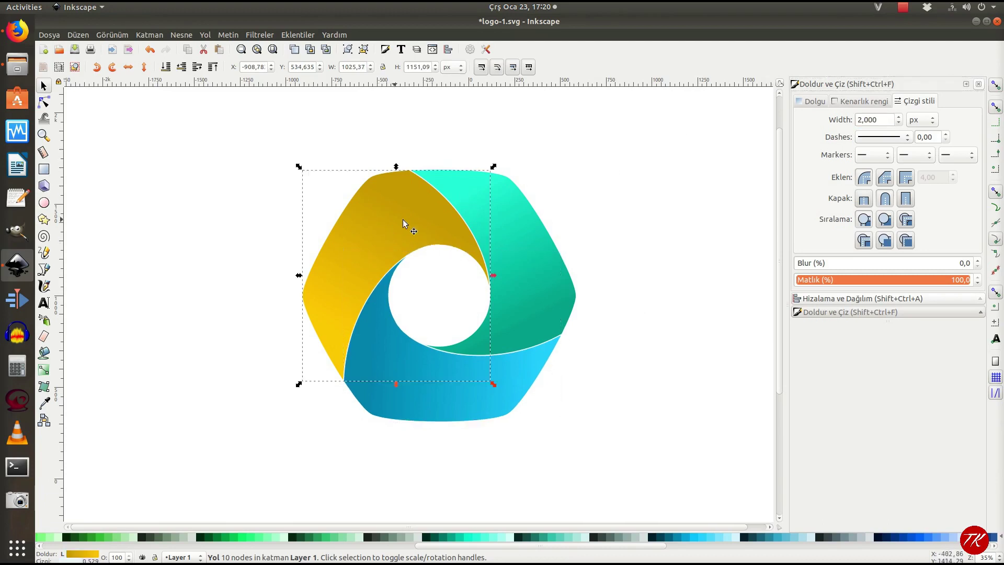
pyautogui.tripleClick(883, 120)
pyautogui.write('4')
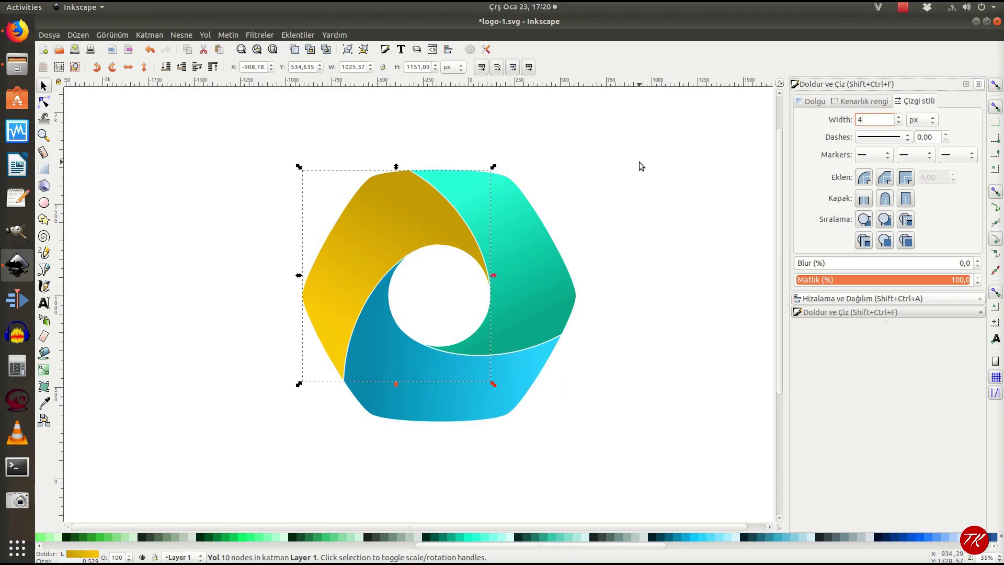
pyautogui.press('Return')
pyautogui.click(677, 391)
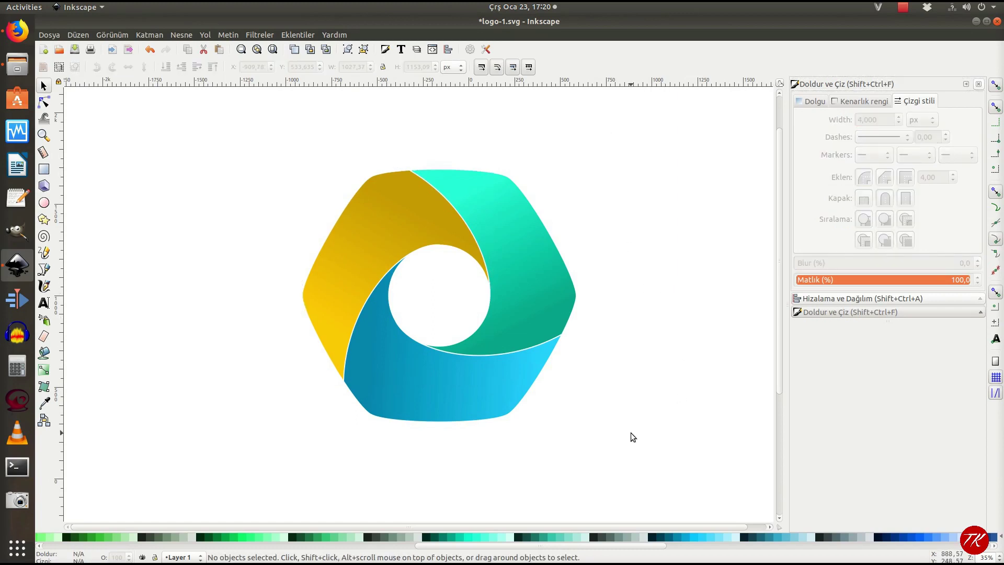
pyautogui.press('ctrl')
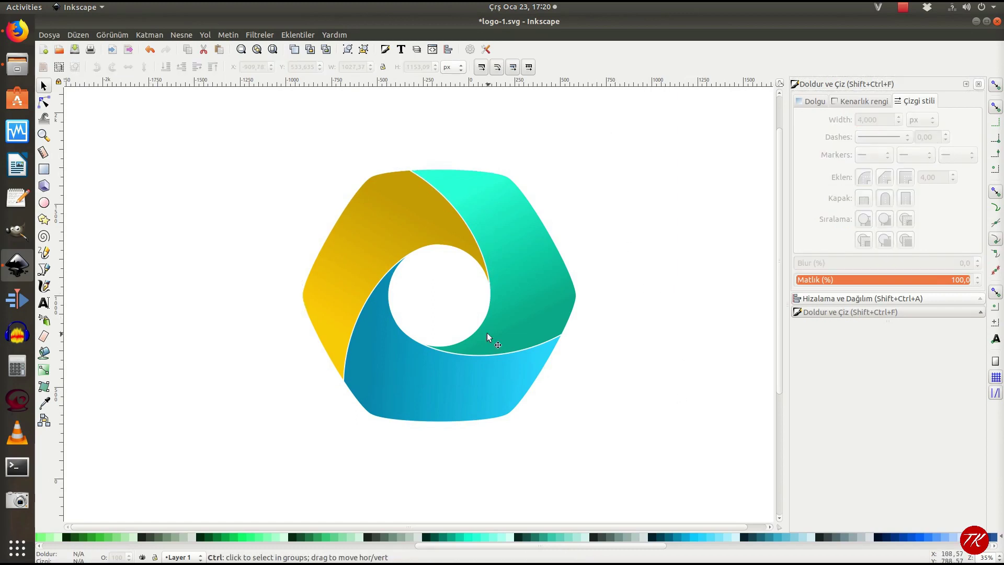
# Nudge the gold piece's gradient end handle slightly upward with the Node tool.
pyautogui.keyDown('ctrl'); pyautogui.click(354, 266); pyautogui.keyUp('ctrl')
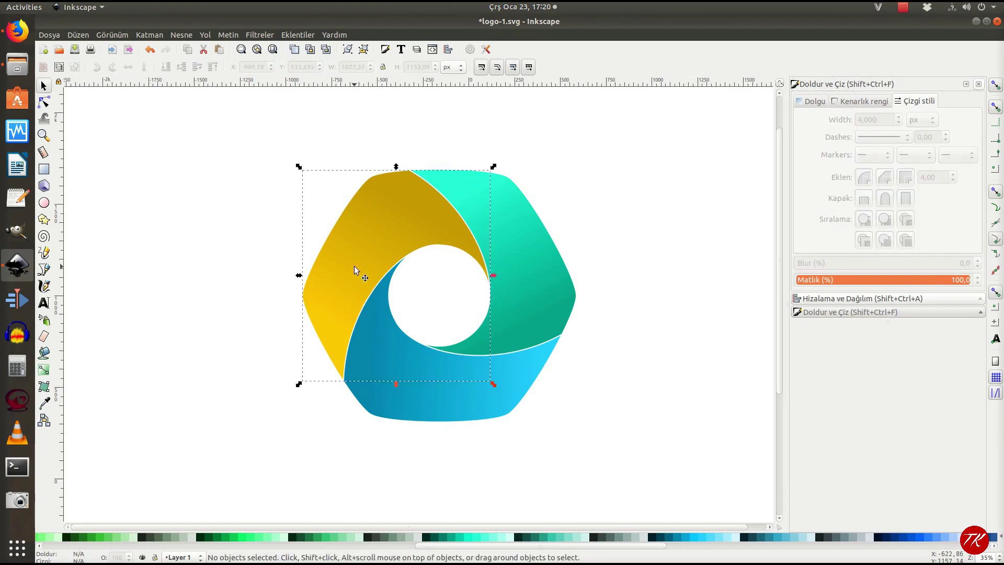
pyautogui.click(45, 103)
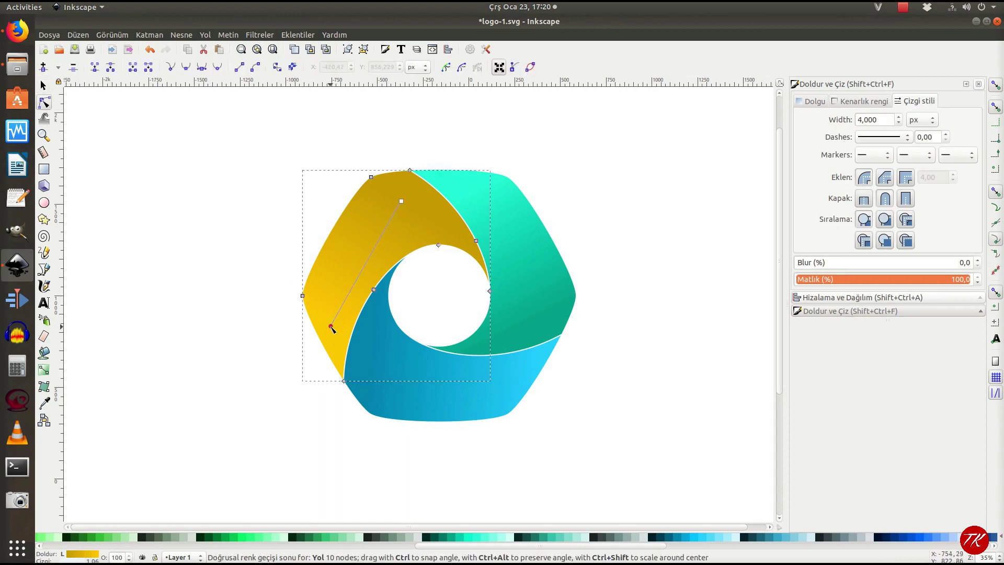
pyautogui.moveTo(335, 312); pyautogui.dragTo(338, 305)
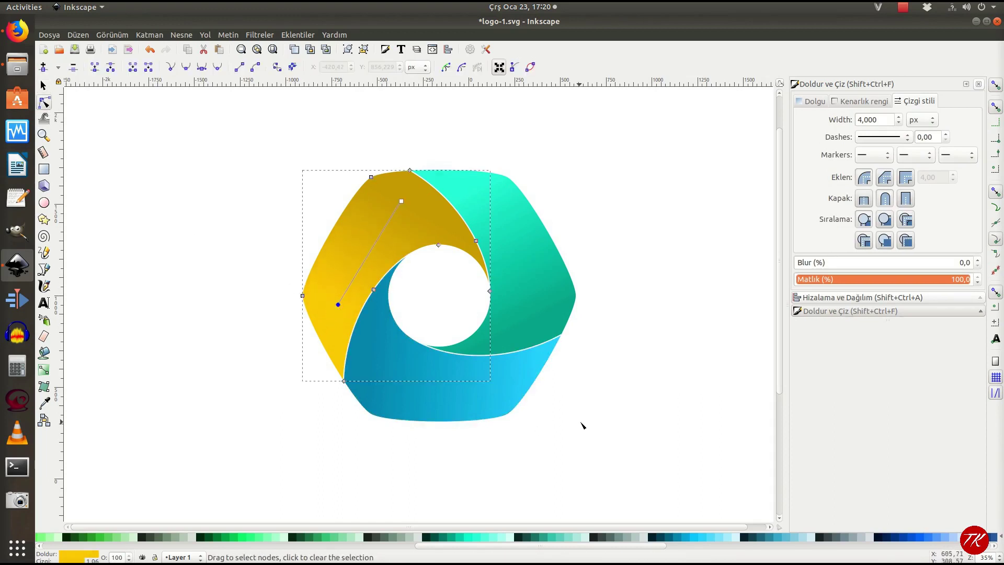
pyautogui.click(585, 423)
pyautogui.click(43, 85)
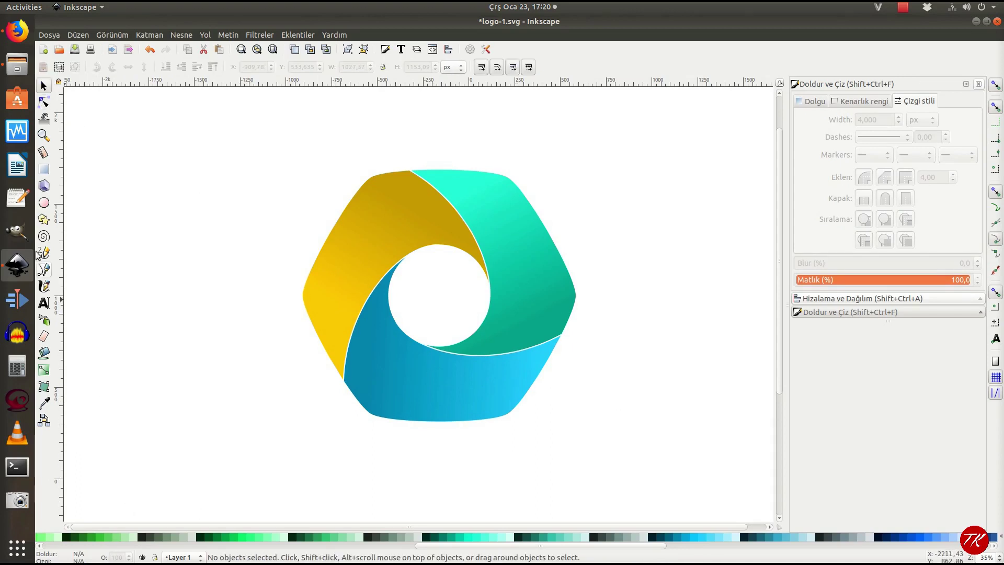
# Draw a wide flat ellipse below the logo and fill it grey.
pyautogui.click(44, 203)
pyautogui.scroll(-1, 361, 430)
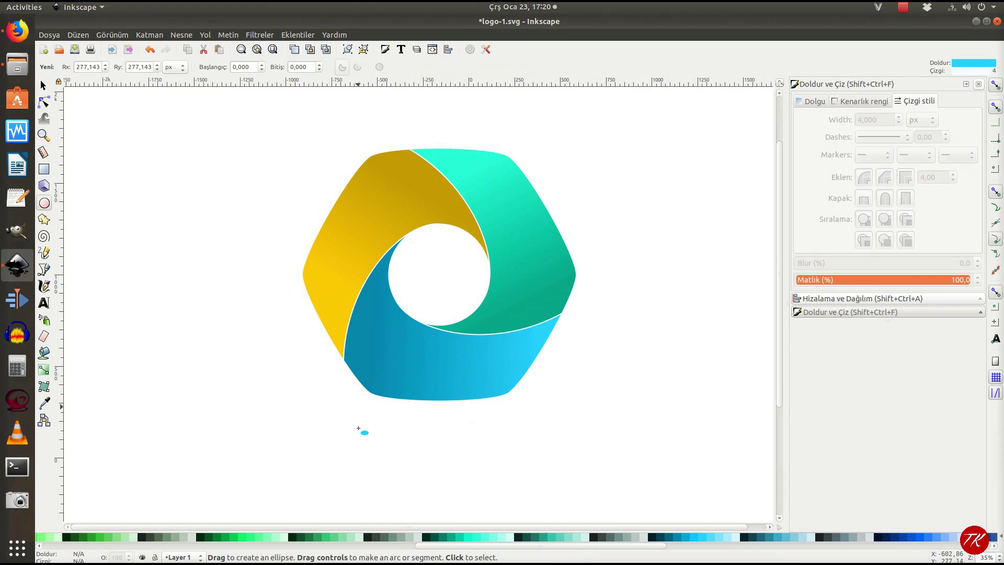
pyautogui.moveTo(304, 410); pyautogui.dragTo(551, 441)
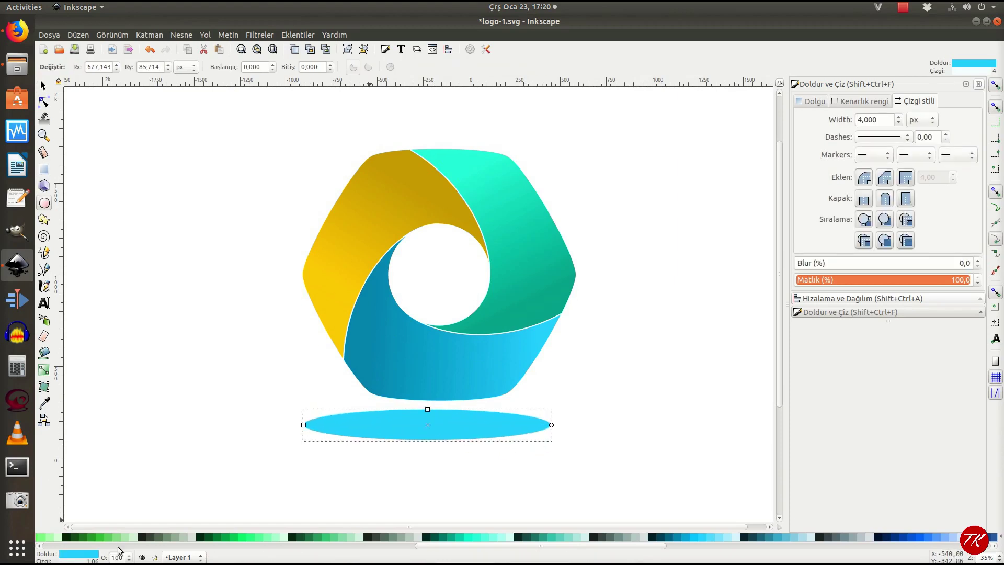
pyautogui.moveTo(553, 545); pyautogui.dragTo(78, 544)
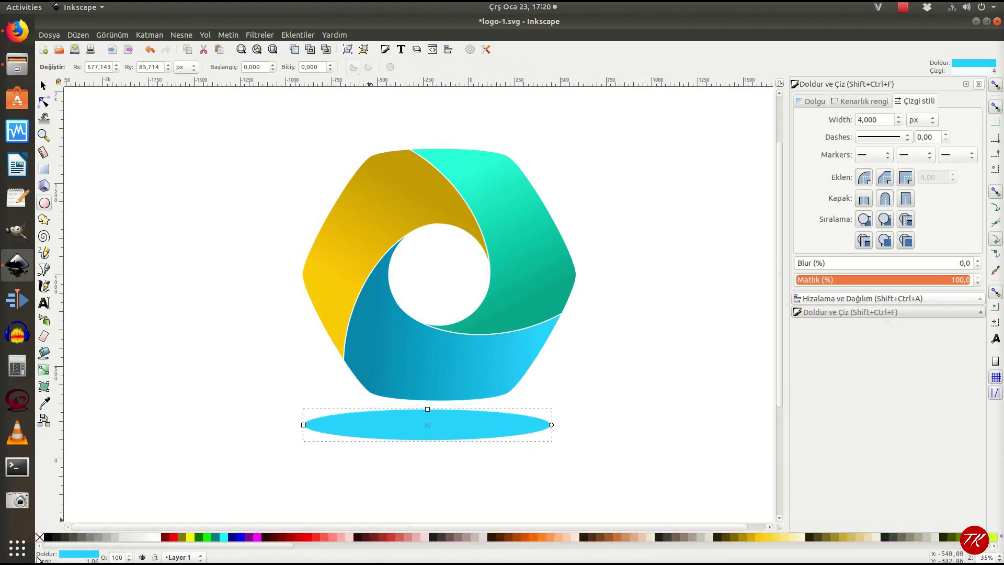
pyautogui.click(77, 538)
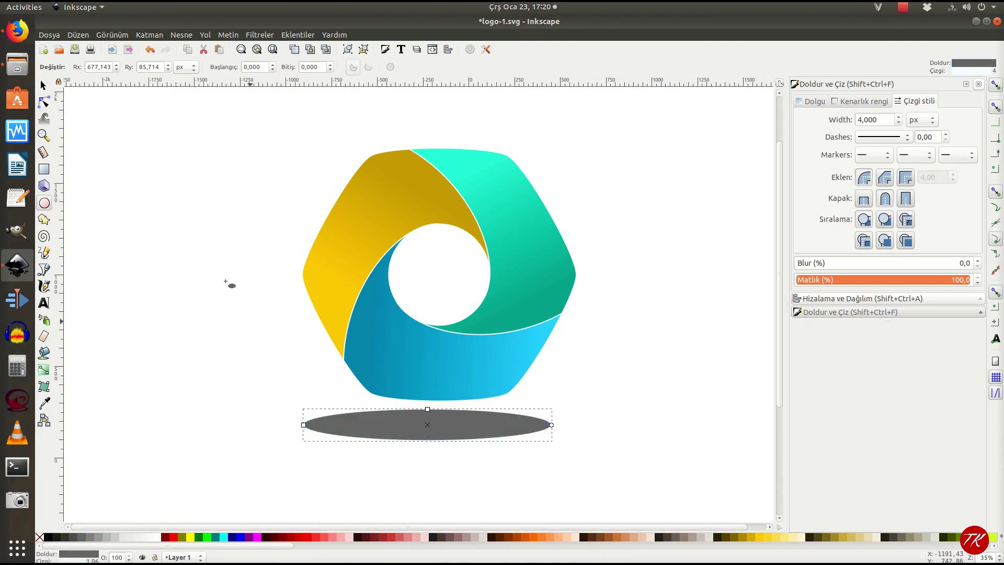
pyautogui.click(43, 86)
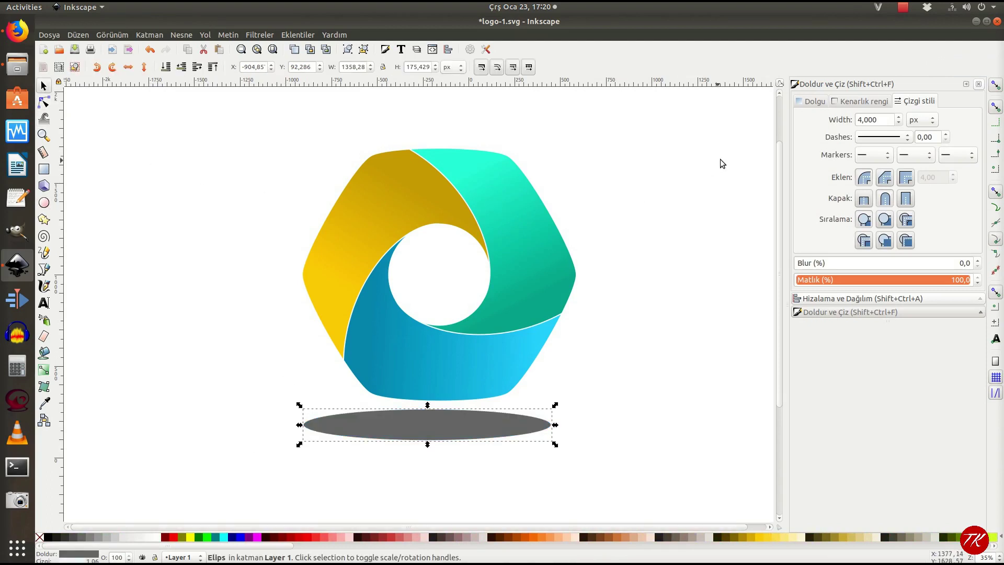
# Remove the ellipse's outline and turn its fill into a radial gradient.
pyautogui.click(815, 101)
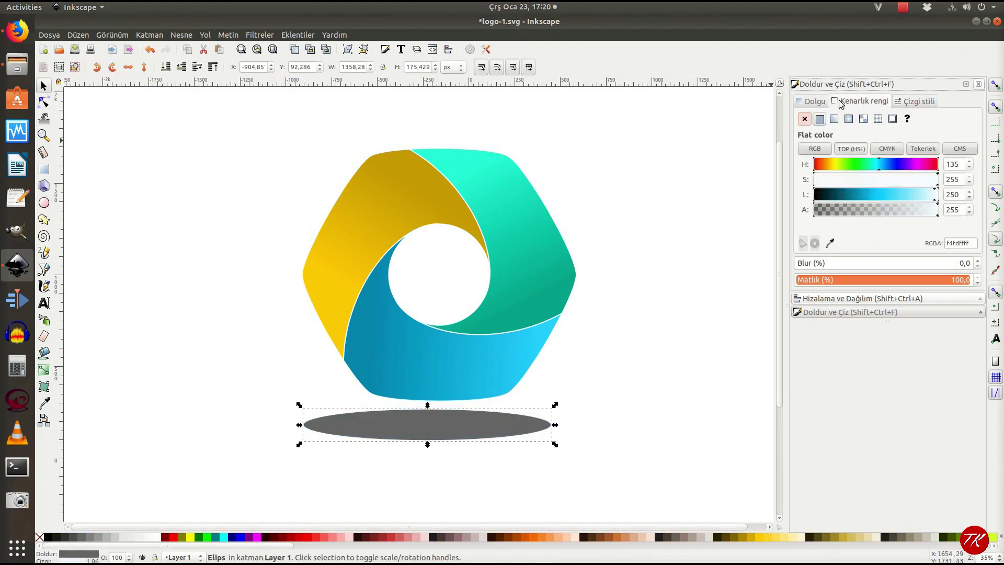
pyautogui.click(805, 119)
pyautogui.click(814, 101)
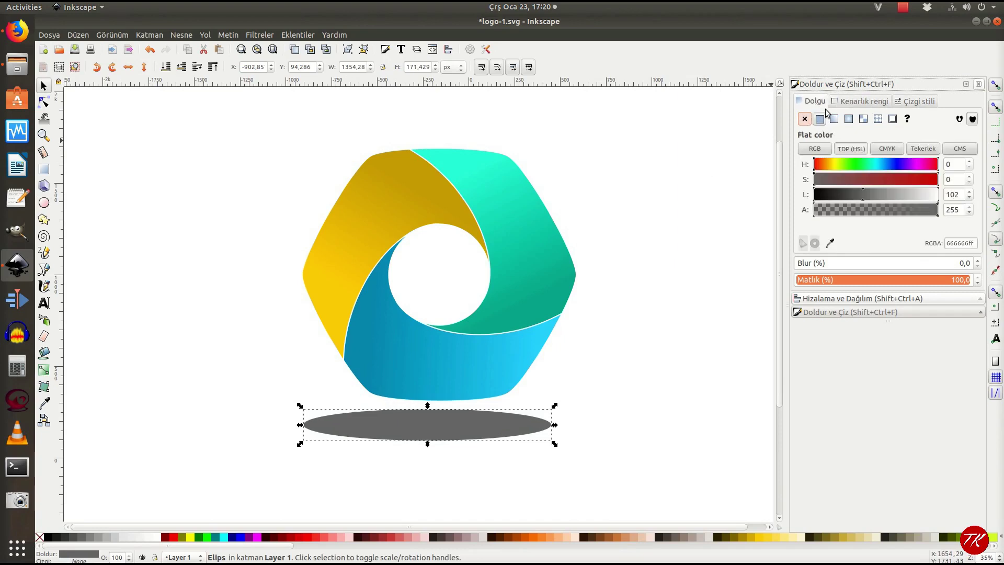
pyautogui.click(848, 119)
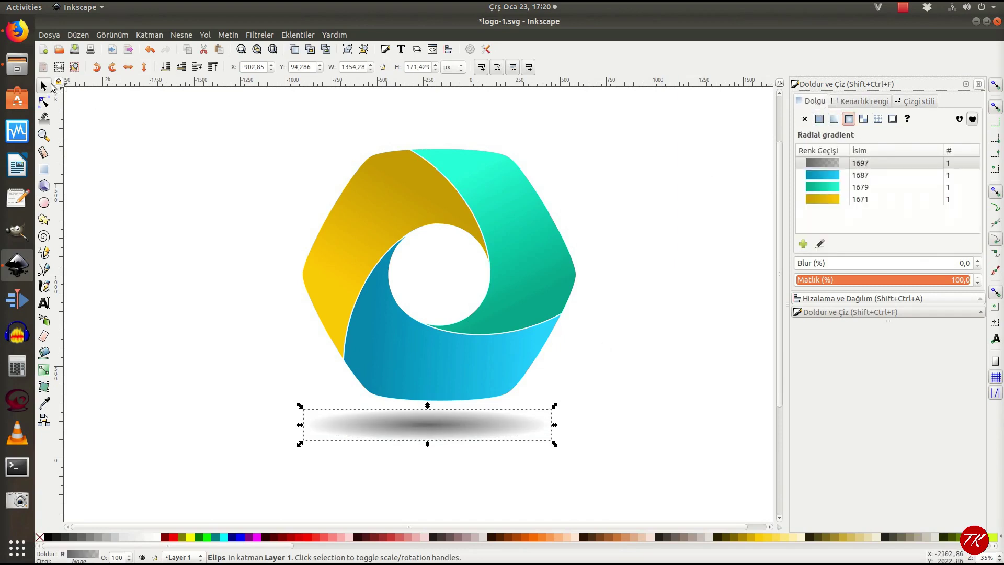
pyautogui.moveTo(273, 120); pyautogui.dragTo(626, 413)
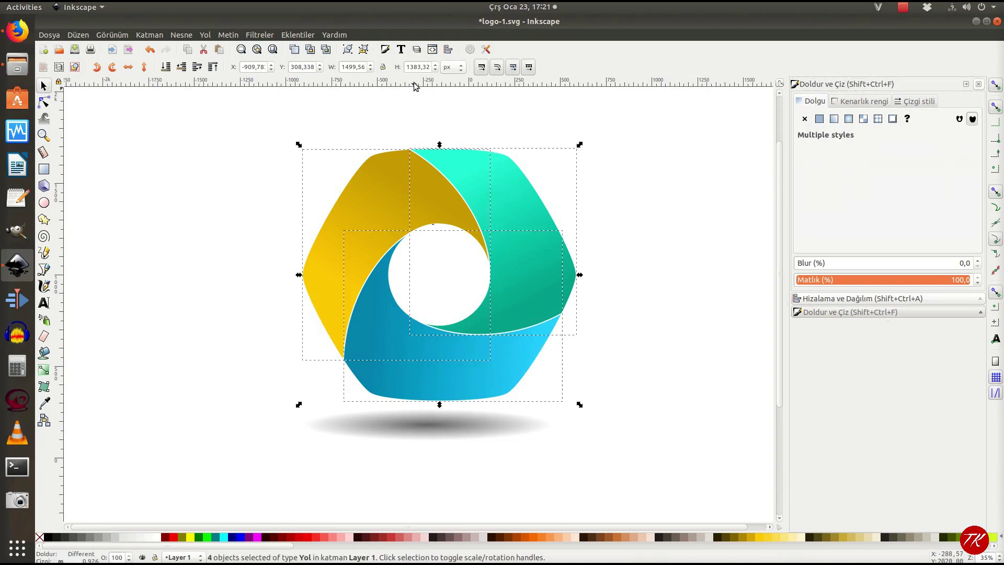
# Group the four logo pieces and move the shadow ellipse up beneath the logo.
pyautogui.click(347, 49)
pyautogui.click(433, 437)
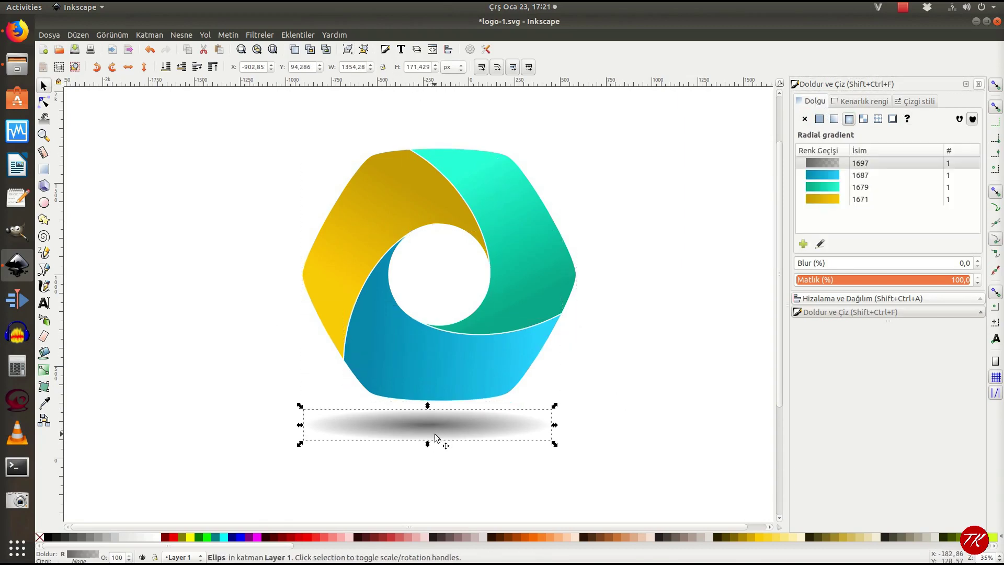
pyautogui.moveTo(442, 428)
pyautogui.mouseDown()
pyautogui.moveTo(444, 416)
pyautogui.moveTo(476, 409)
pyautogui.mouseUp()
# Centre the logo group and shadow on the vertical axis using Align and Distribute.
pyautogui.moveTo(253, 134); pyautogui.dragTo(685, 468)
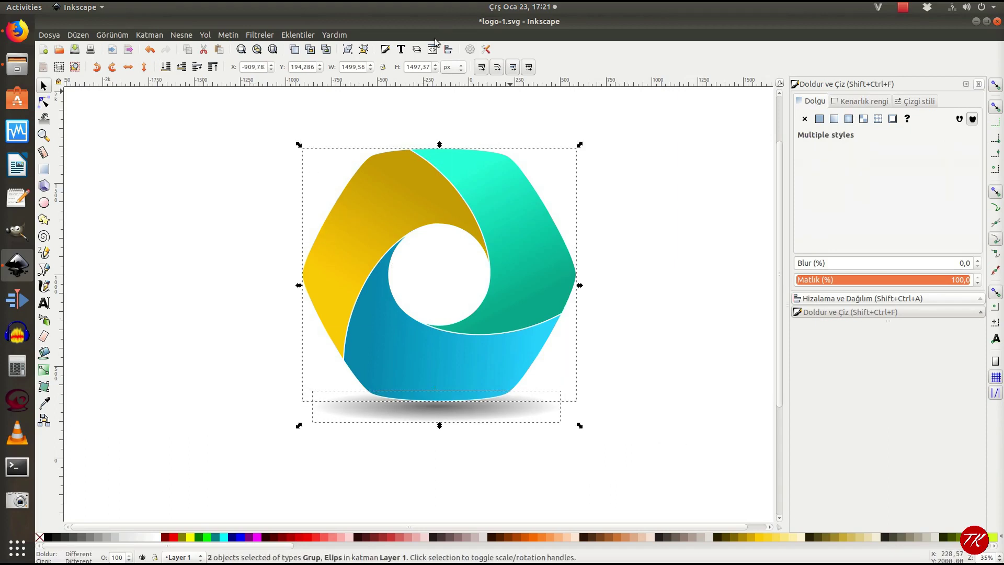
pyautogui.click(448, 49)
pyautogui.click(916, 142)
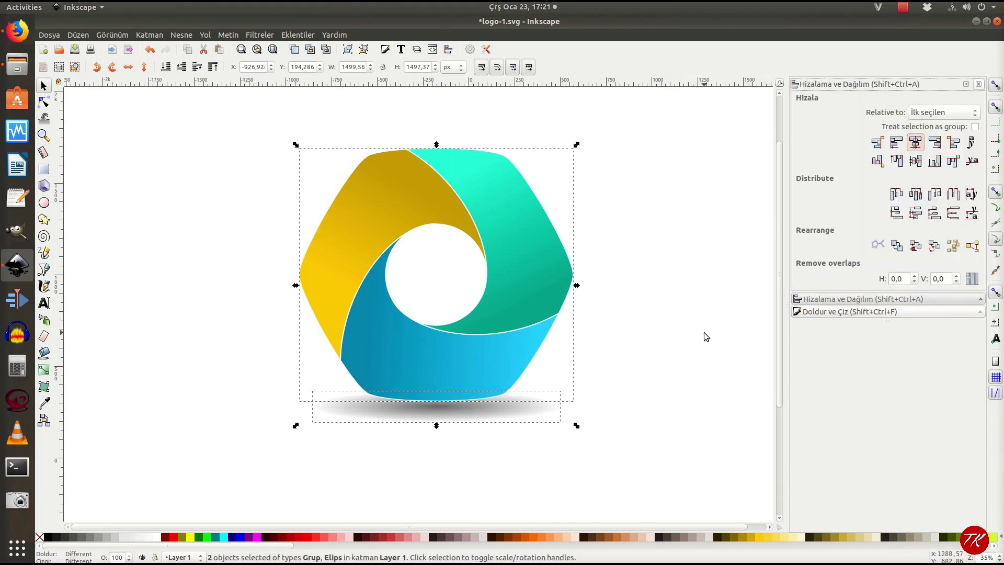
pyautogui.click(651, 340)
pyautogui.click(515, 417)
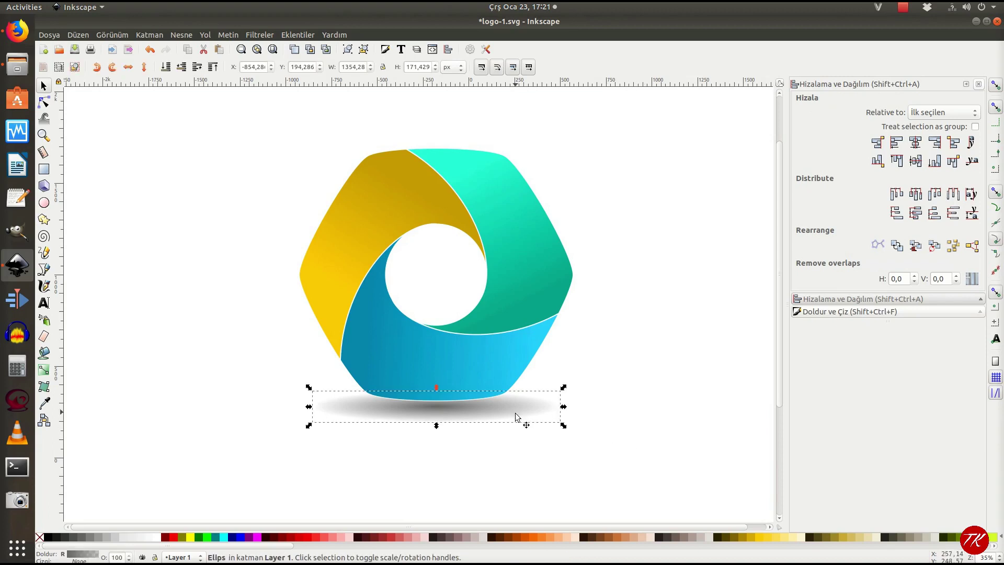
pyautogui.click(570, 447)
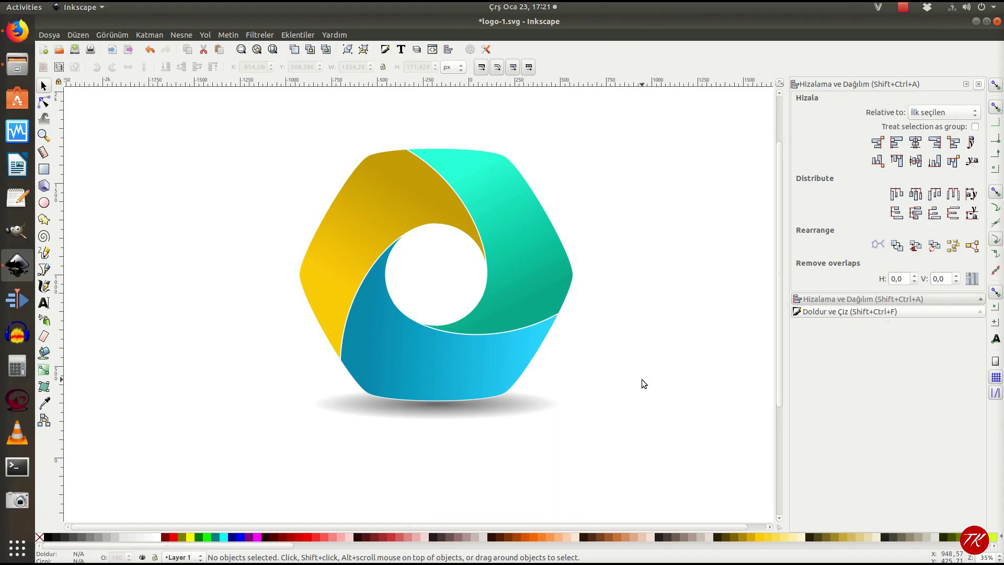